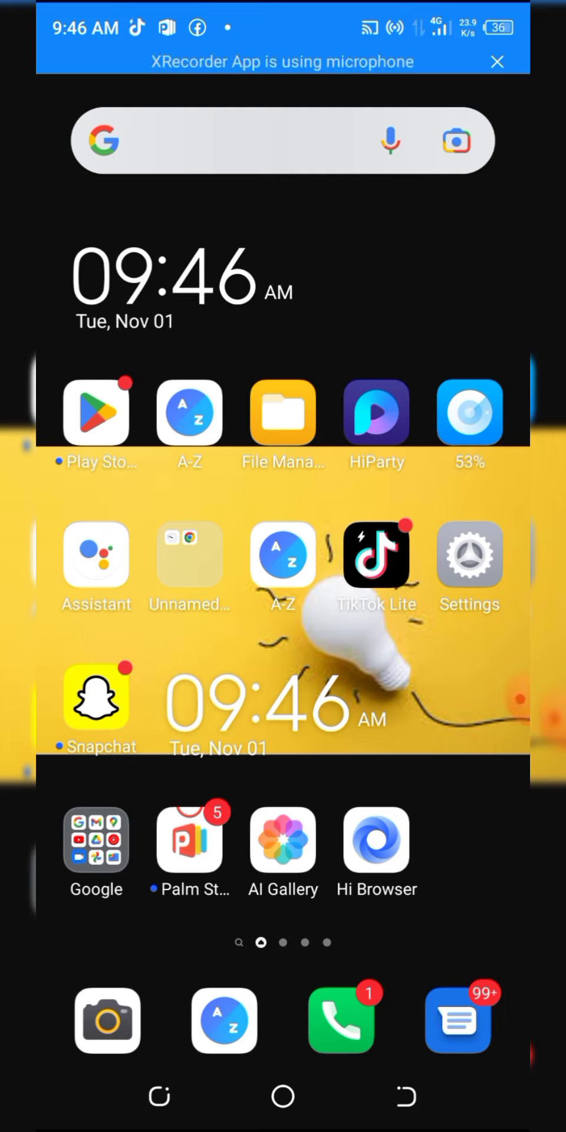
# Open Chrome from the Android app drawer to load protocol.web.app
pyautogui.moveTo(284, 884); pyautogui.dragTo(283, 413)
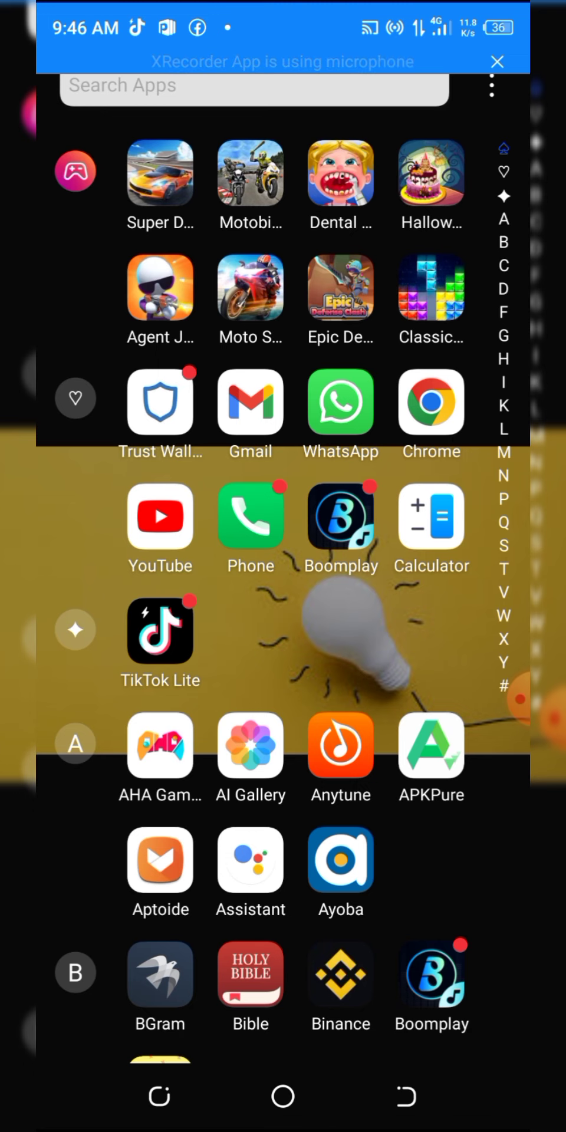
pyautogui.scroll(-2, 283, 590)
pyautogui.scroll(2, 283, 590)
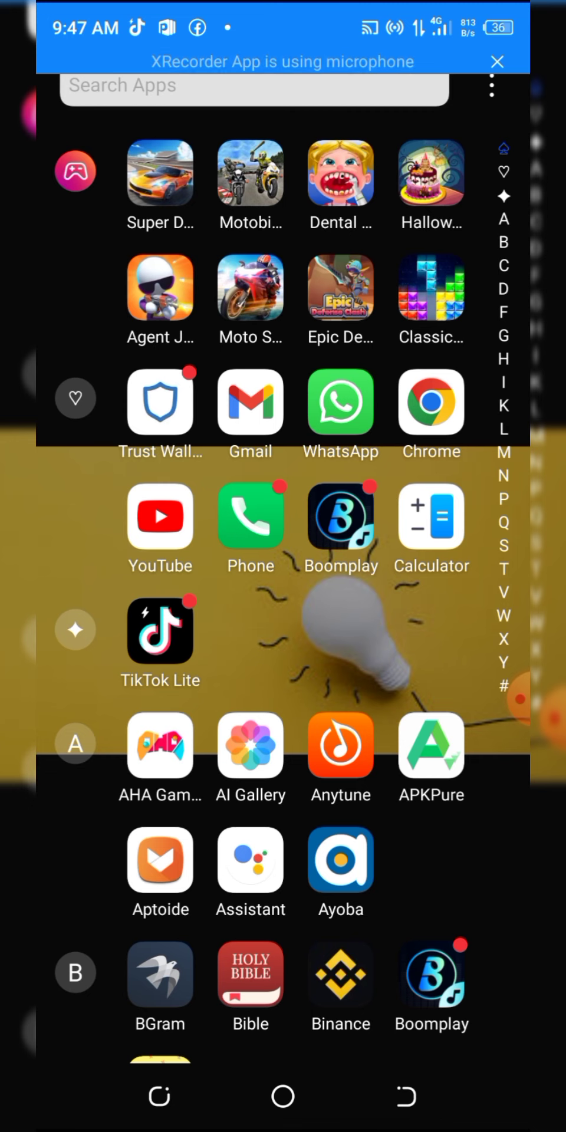
pyautogui.click(432, 401)
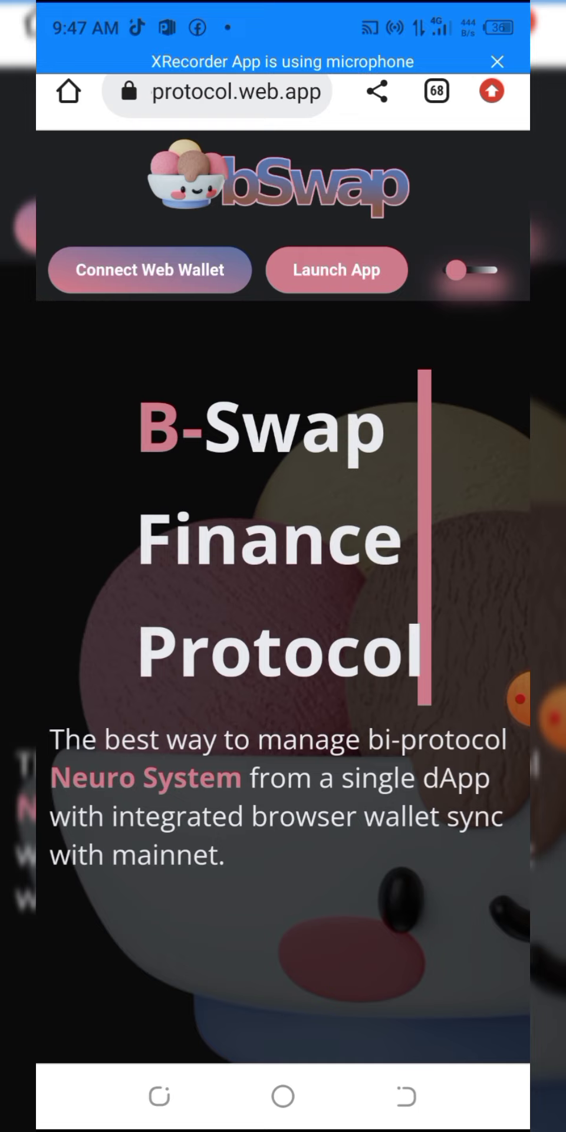
# Look over the B-Swap Finance landing page, then launch the bSwap swap app
pyautogui.scroll(-3, 283, 566)
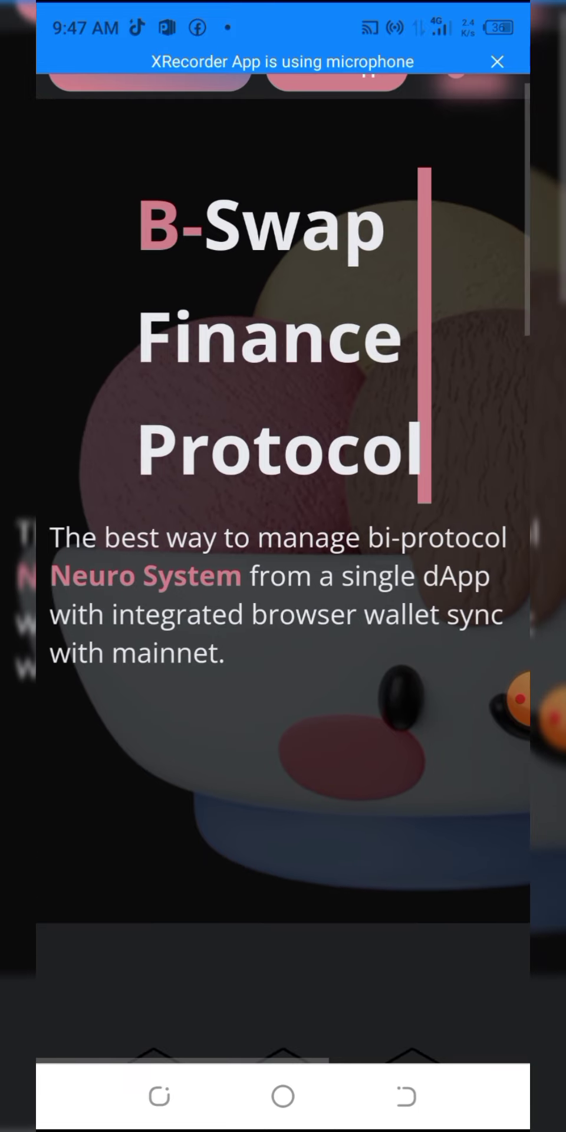
pyautogui.scroll(3, 283, 566)
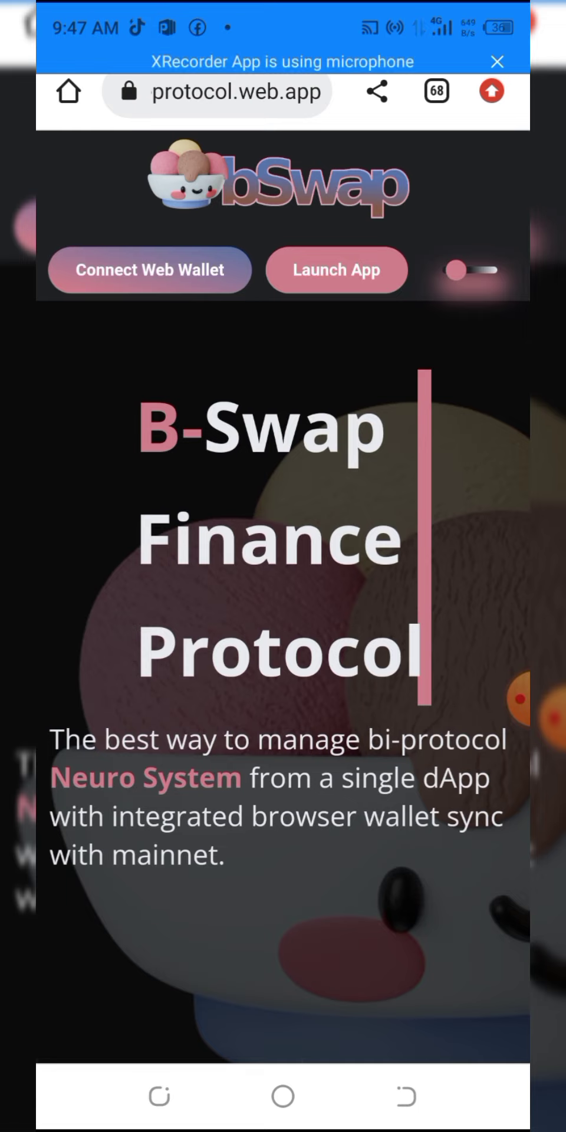
pyautogui.click(324, 288)
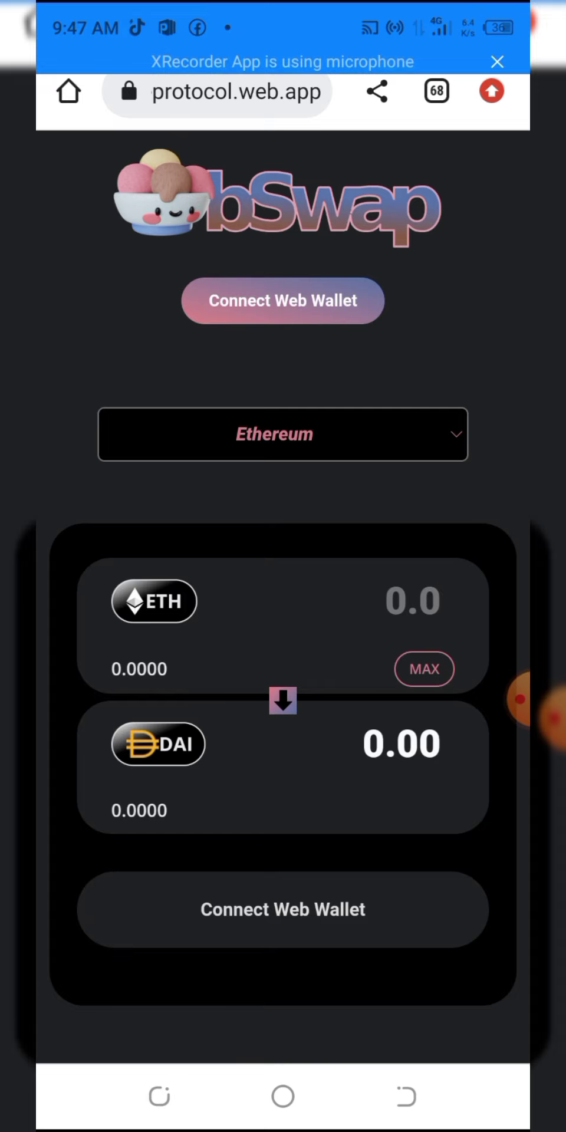
# Switch bSwap's network from Ethereum to Smart Chain and return to the Android home screen
pyautogui.click(456, 435)
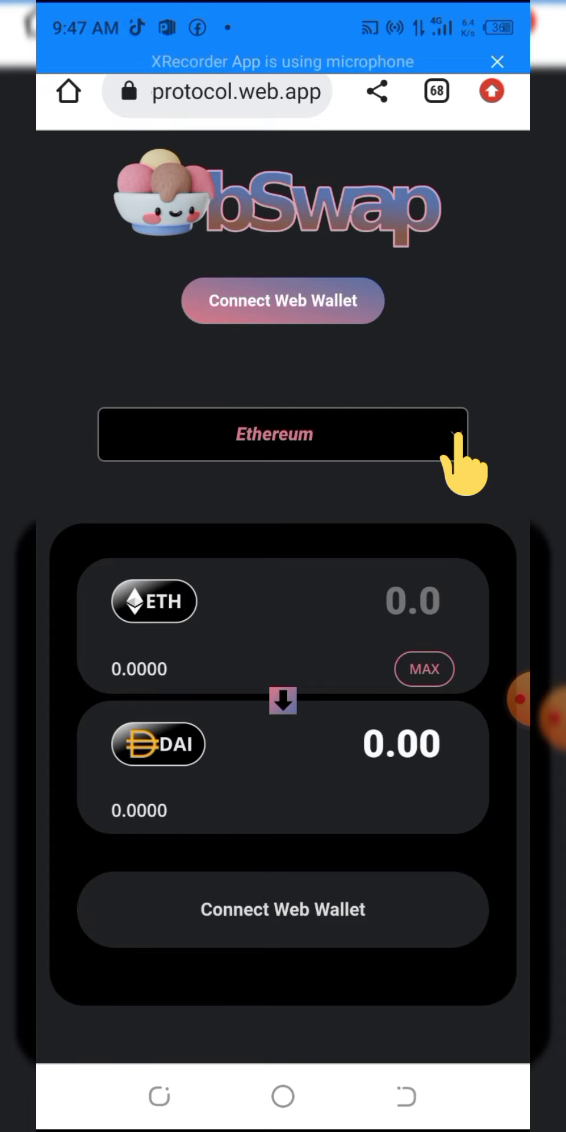
pyautogui.click(456, 435)
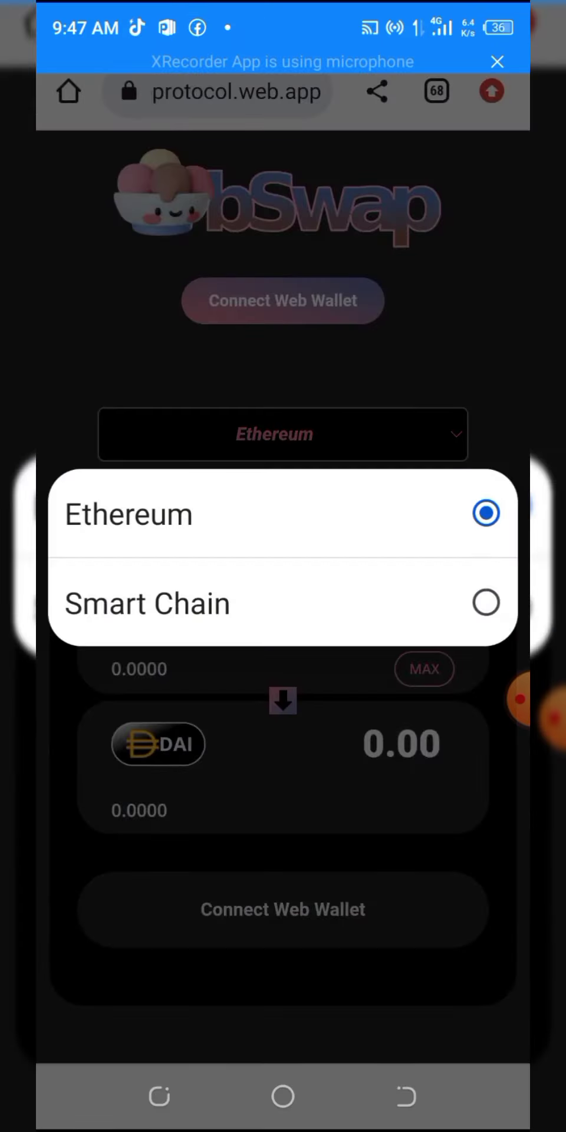
pyautogui.click(148, 603)
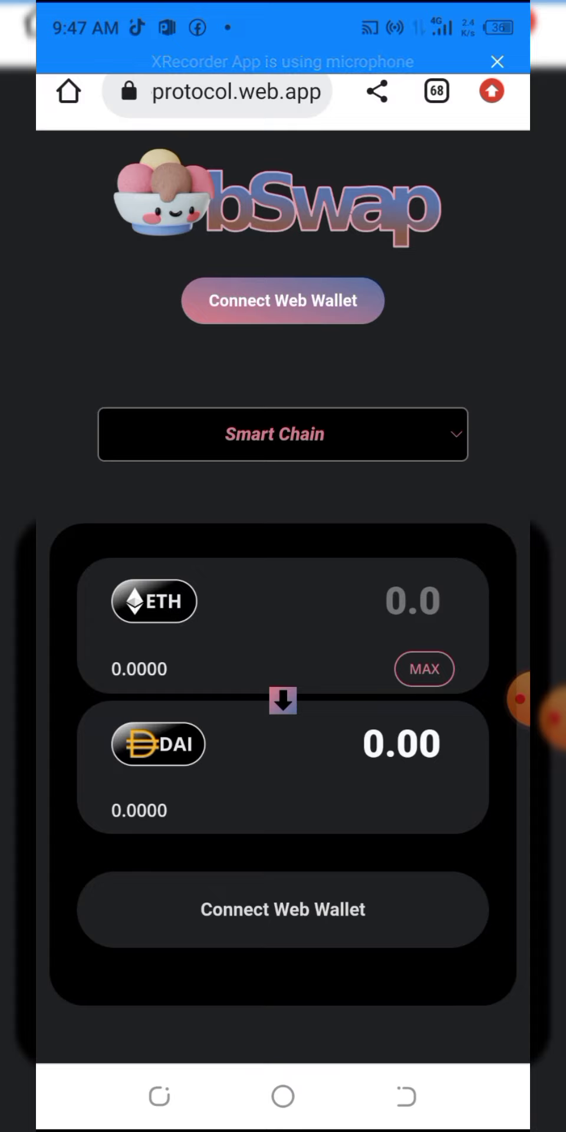
pyautogui.click(283, 1096)
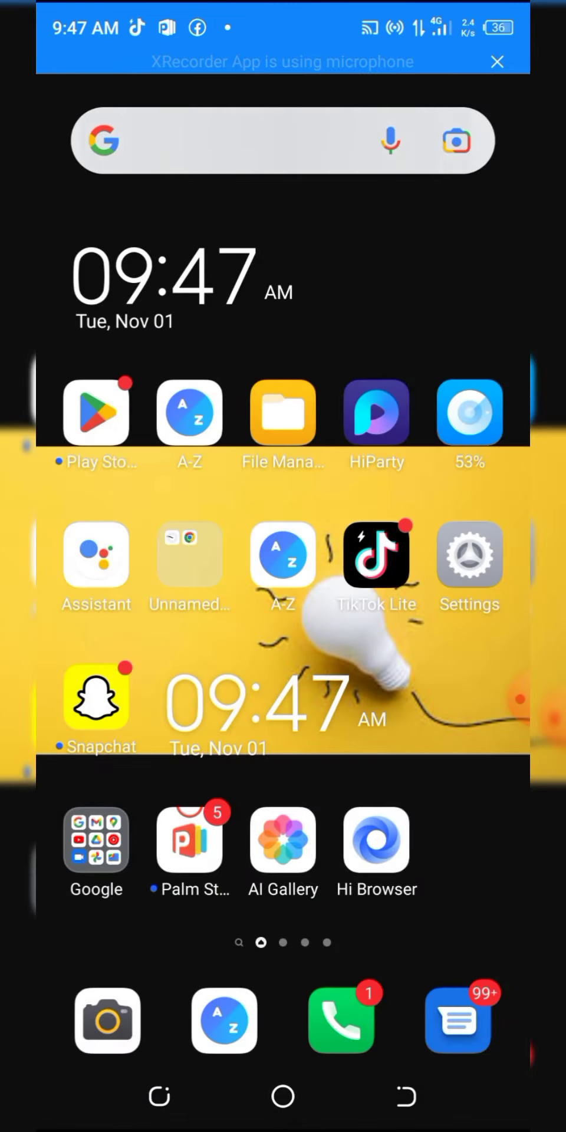
# Google 'coinmarketcap' and open CoinMarketCap's cryptocurrency price table
pyautogui.click(201, 131)
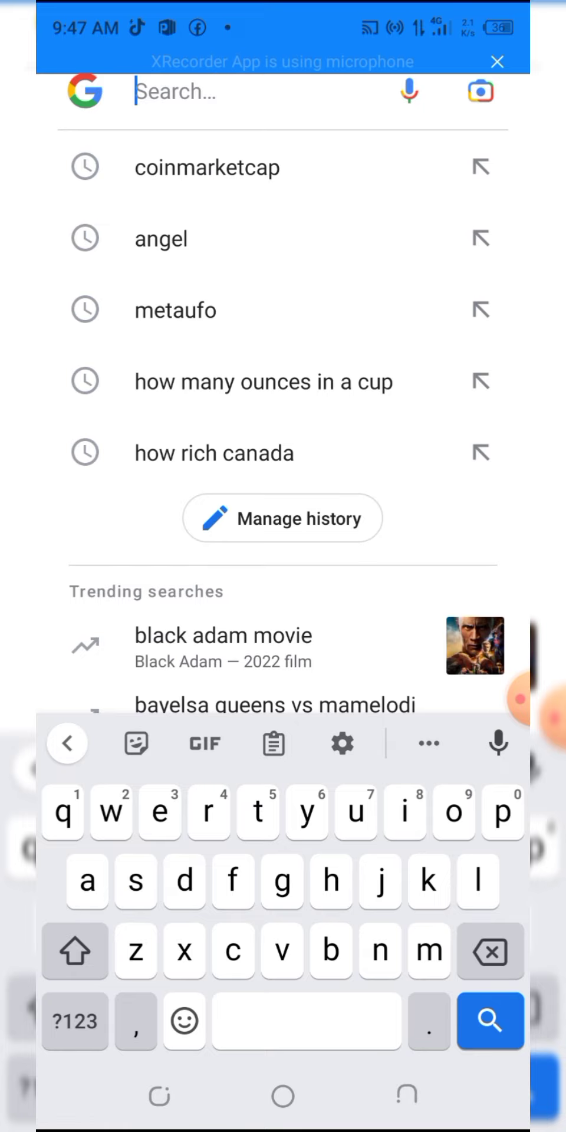
pyautogui.write('coinma')
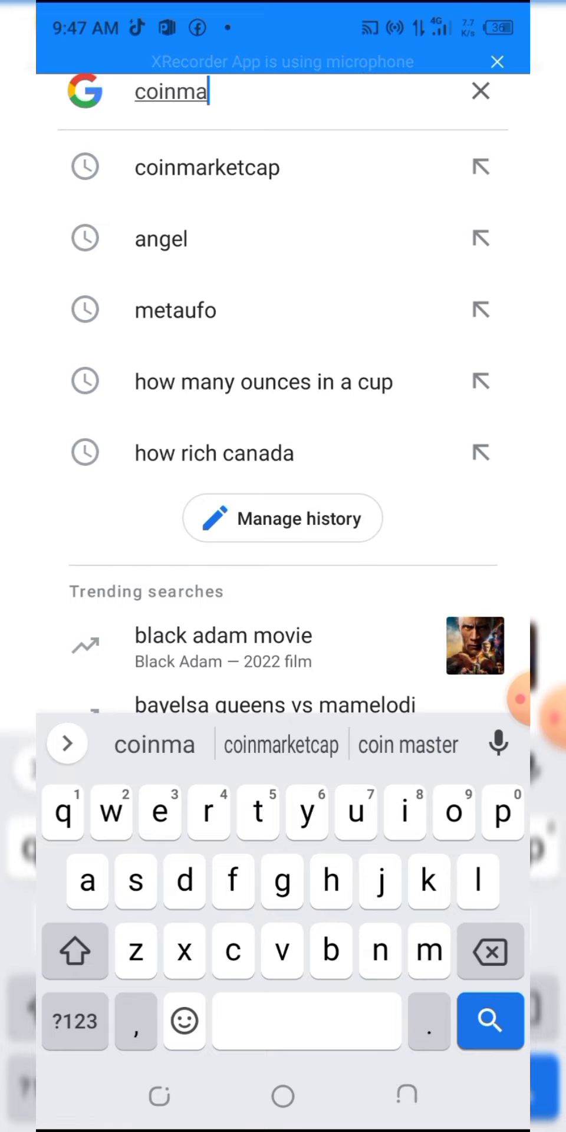
pyautogui.click(206, 168)
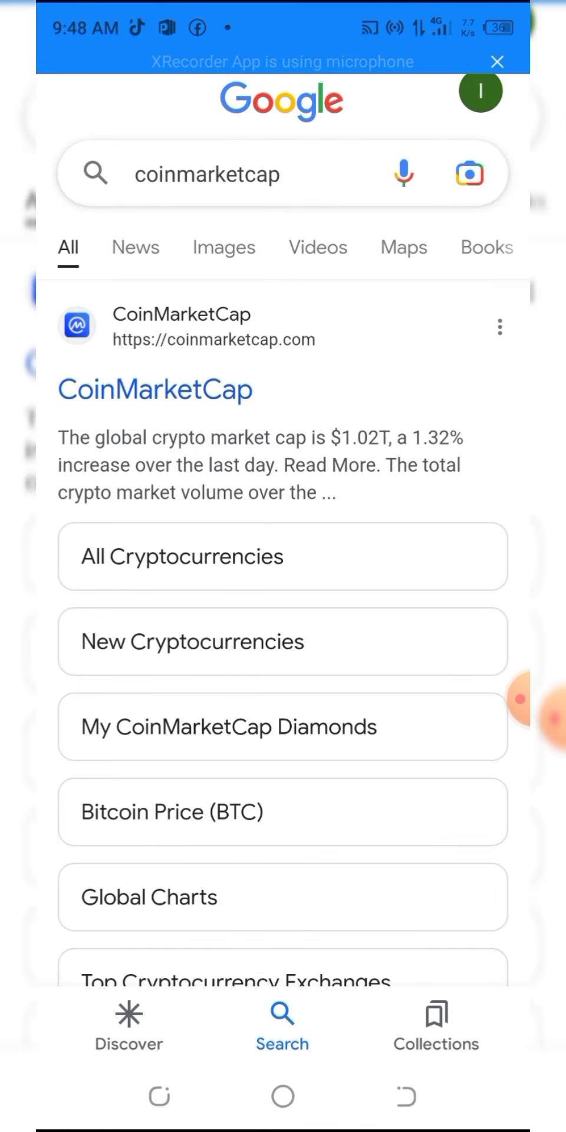
pyautogui.click(155, 389)
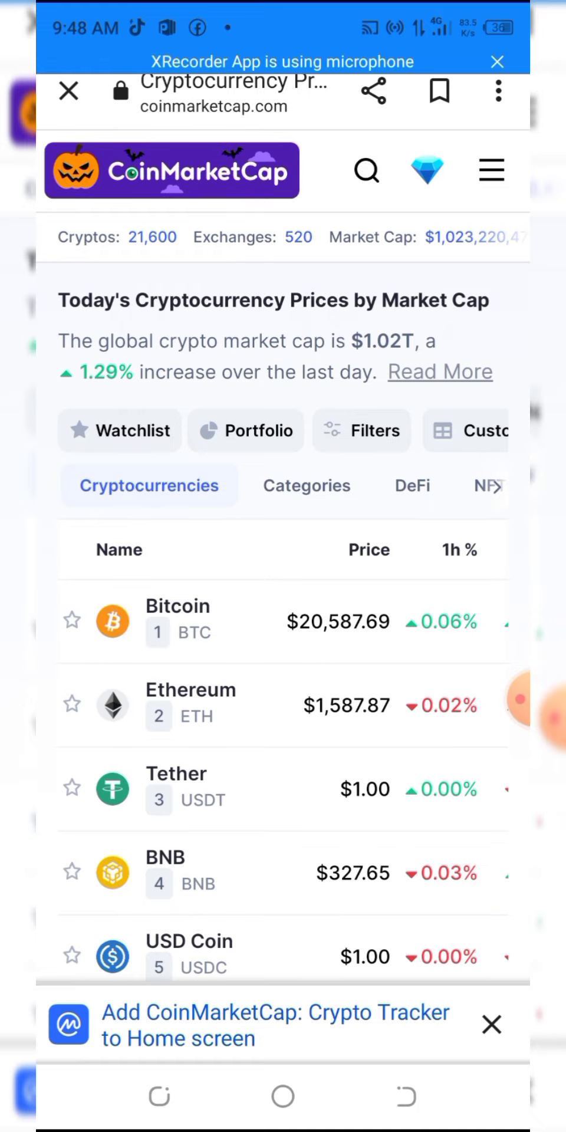
# Search 'Cylum-finance' on CoinMarketCap and copy CYM's BNB Smart Chain contract address
pyautogui.click(367, 171)
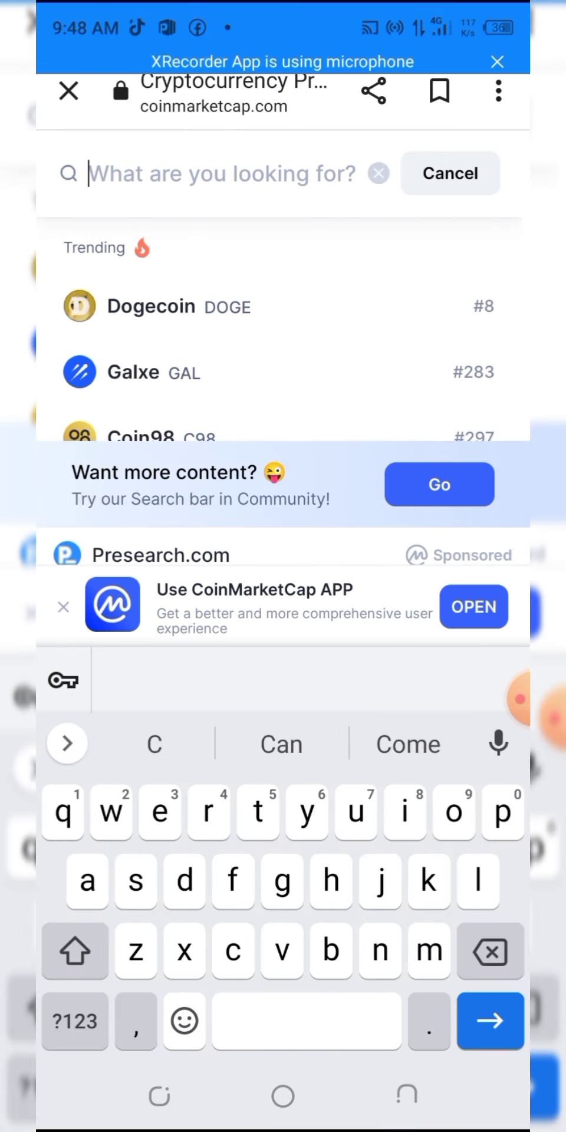
pyautogui.write('Cylum-finance')
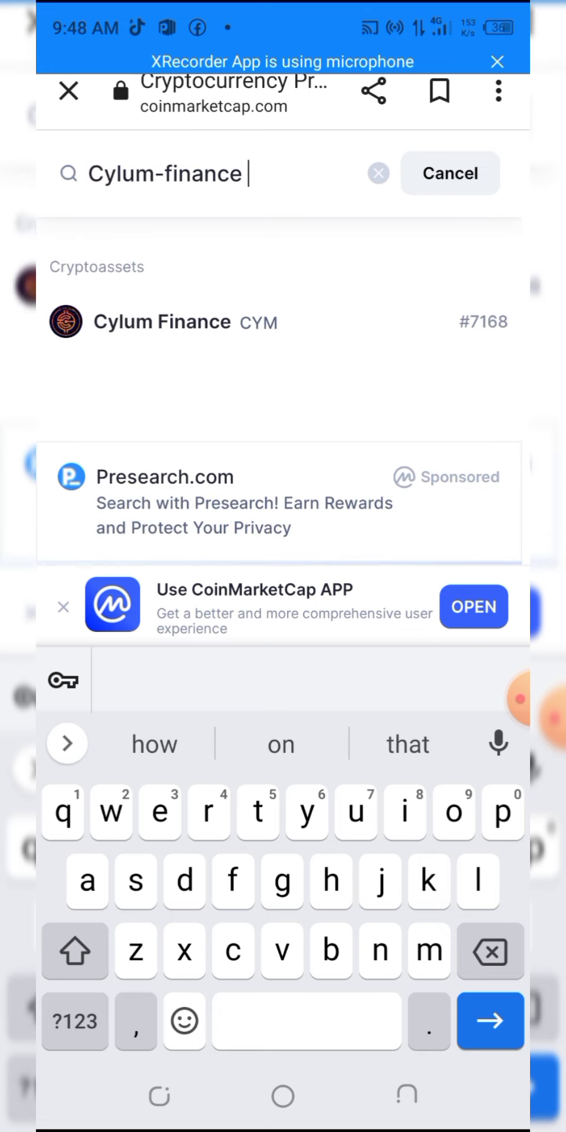
pyautogui.click(162, 321)
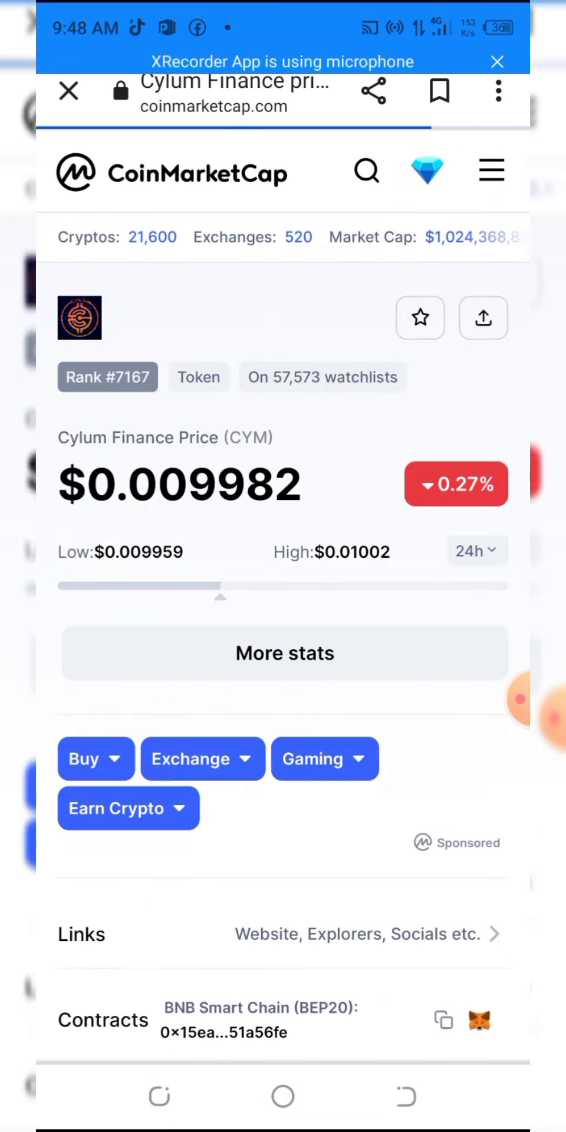
pyautogui.scroll(-10, 283, 590)
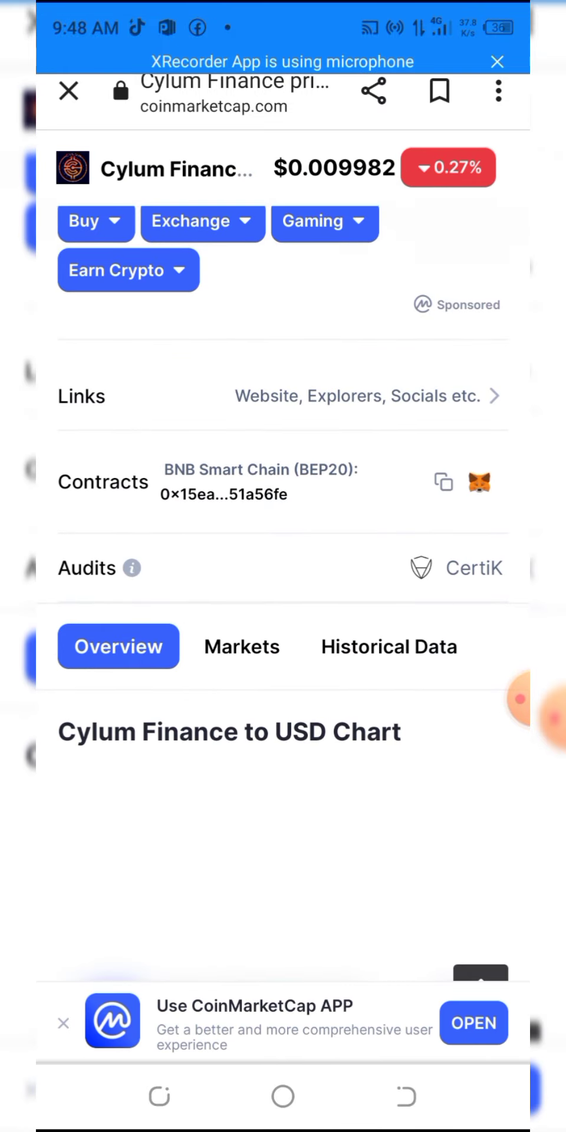
pyautogui.click(444, 482)
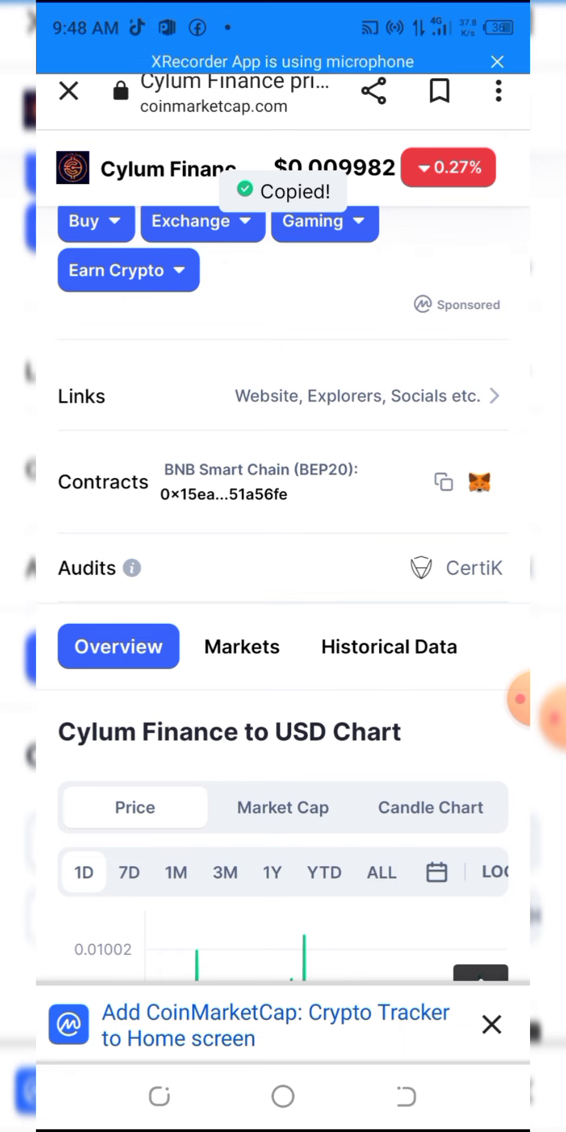
# Back in bSwap, import Cylum Finance (CYM) as the source token from its pasted contract address
pyautogui.click(159, 1097)
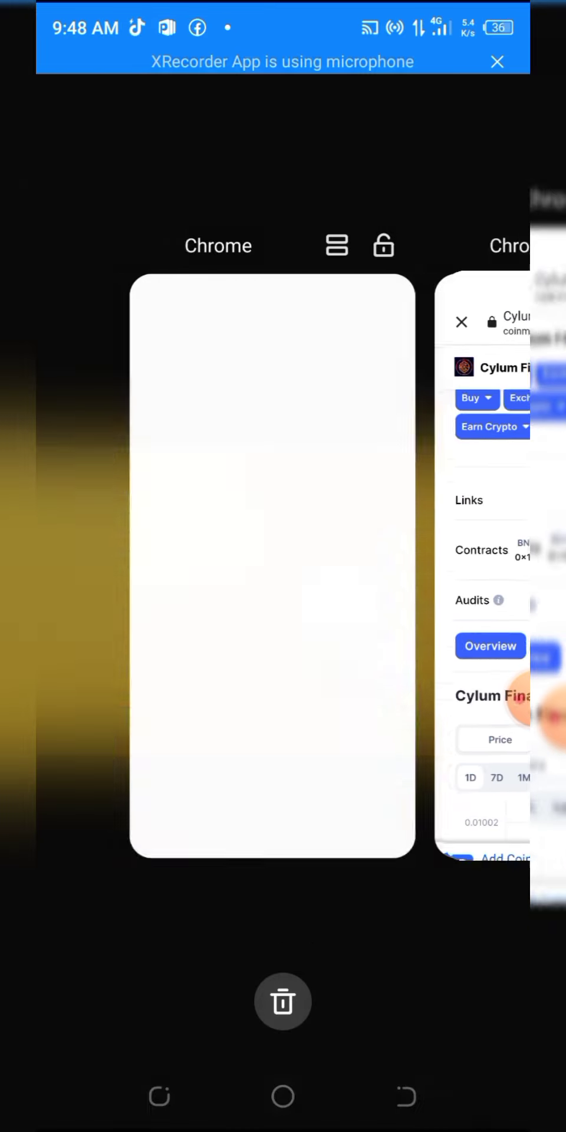
pyautogui.click(278, 568)
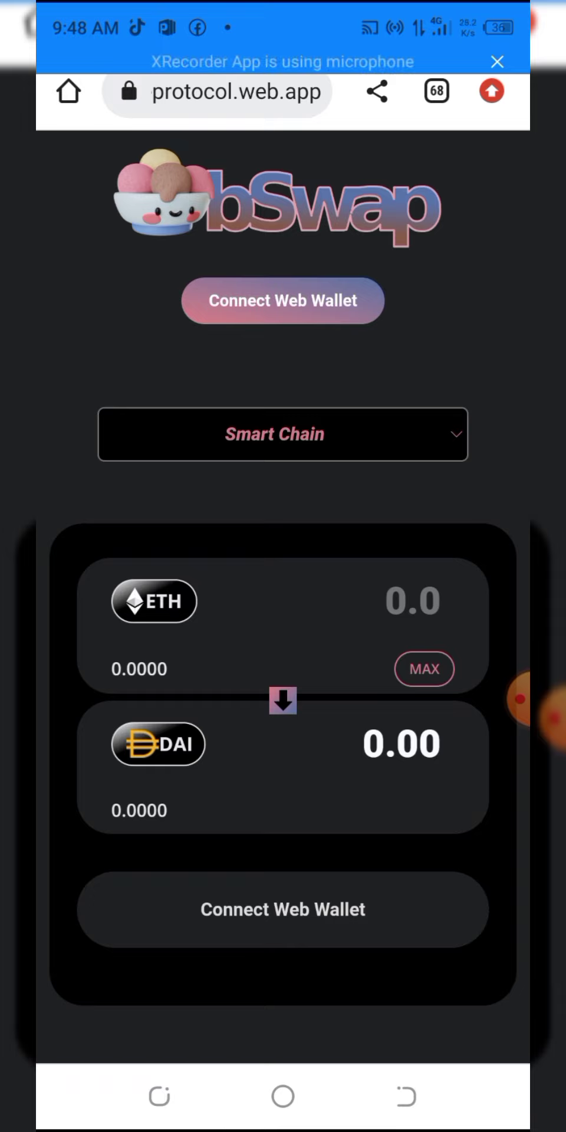
pyautogui.click(154, 601)
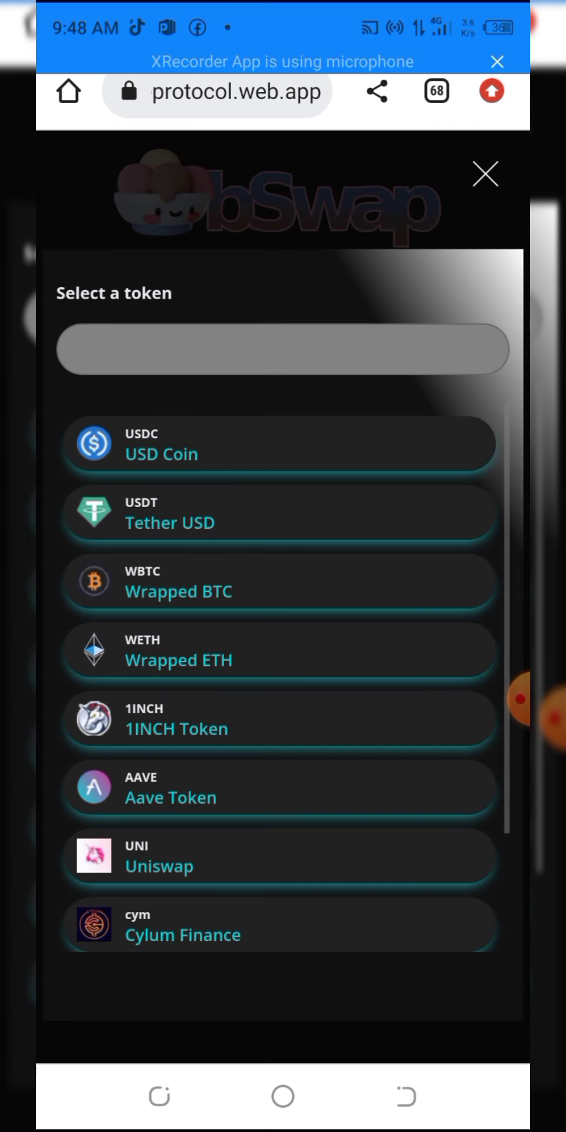
pyautogui.click(177, 349)
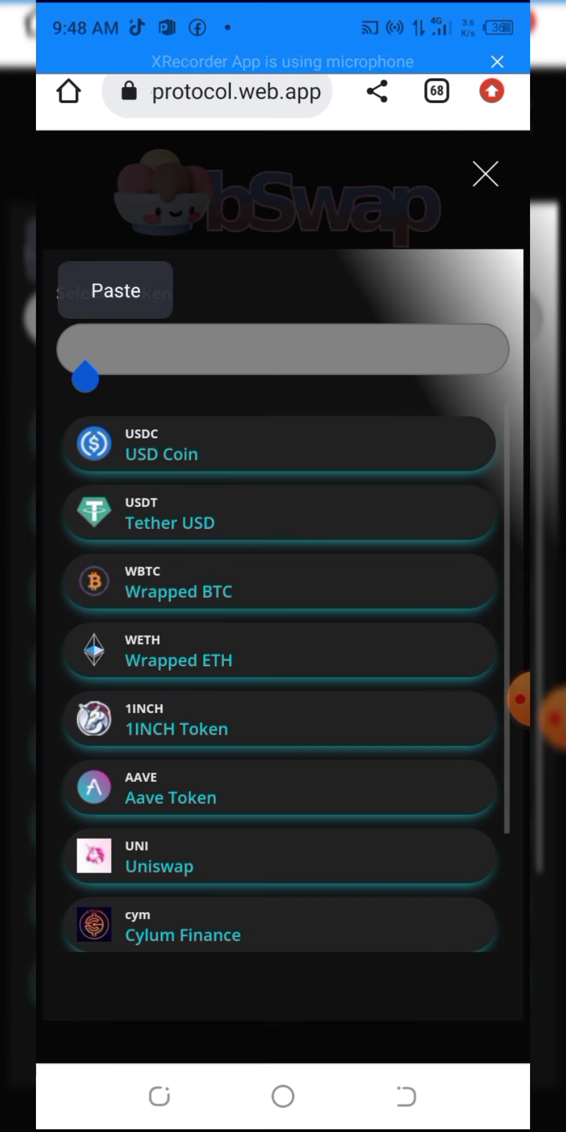
pyautogui.click(115, 290)
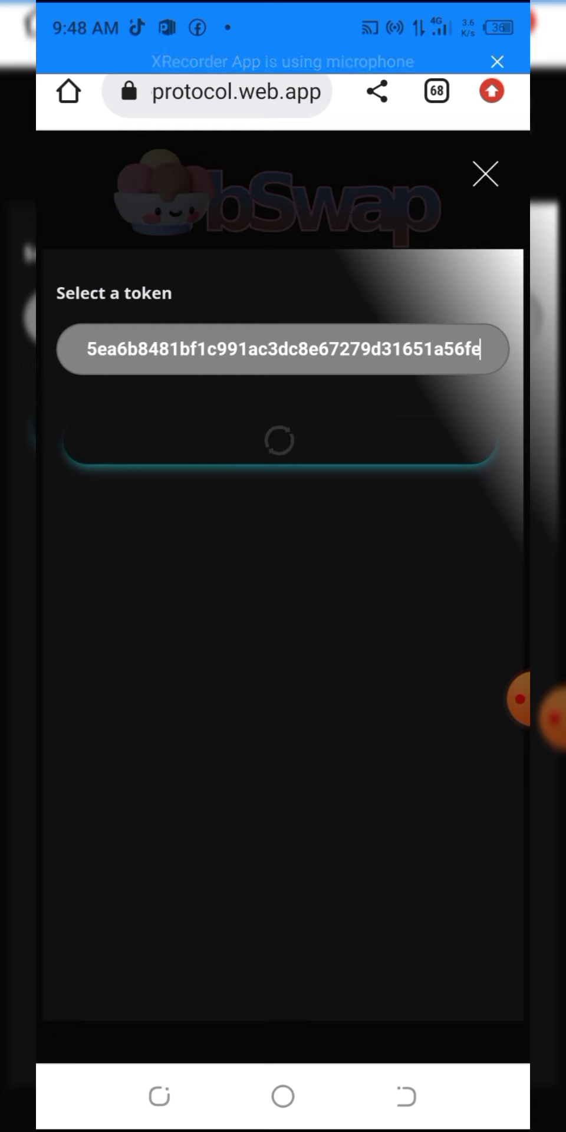
pyautogui.click(448, 444)
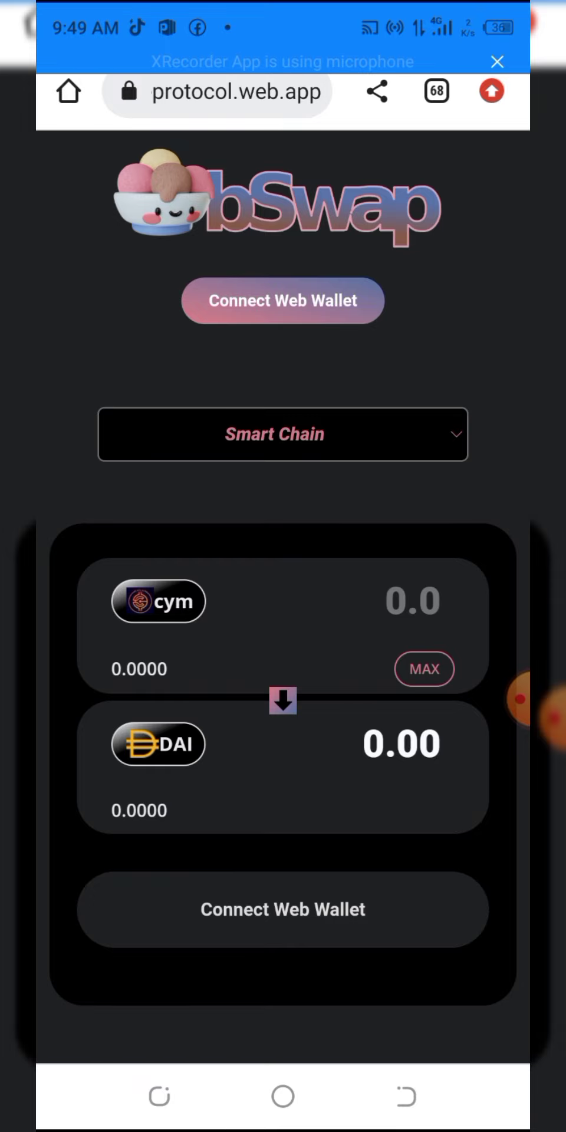
# Pair CYM with ETH as the receiving token and review the swap form
pyautogui.click(159, 602)
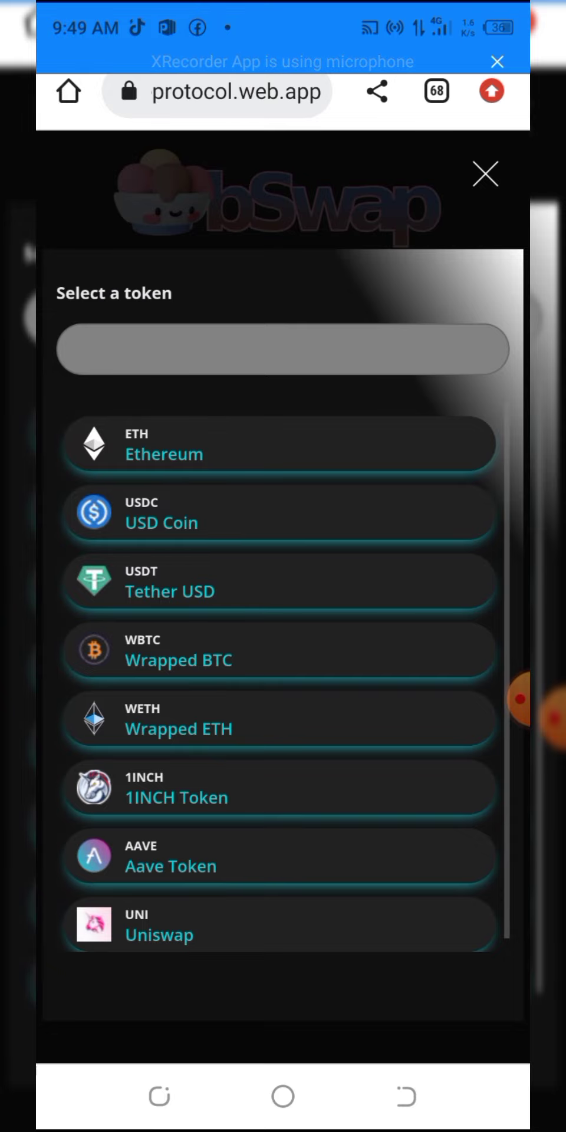
pyautogui.press('Escape')
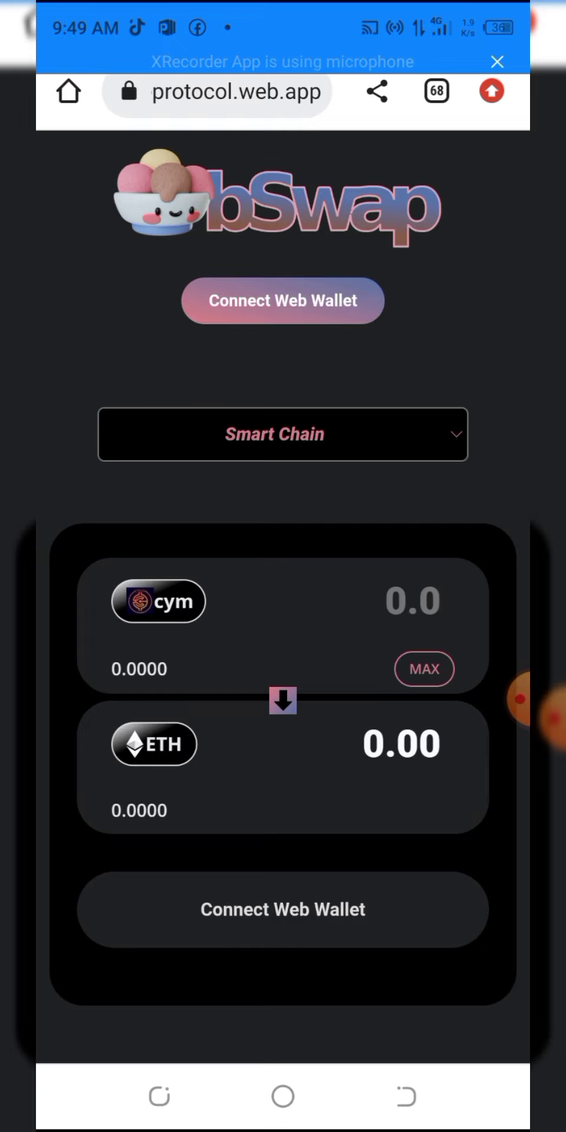
pyautogui.scroll(-3, 283, 566)
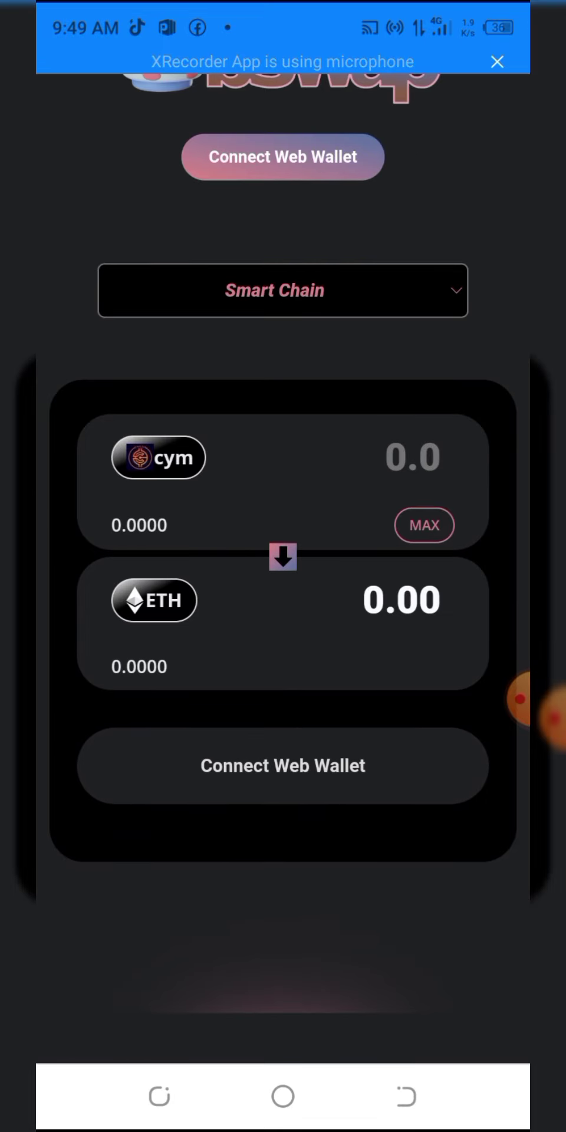
pyautogui.scroll(3, 283, 566)
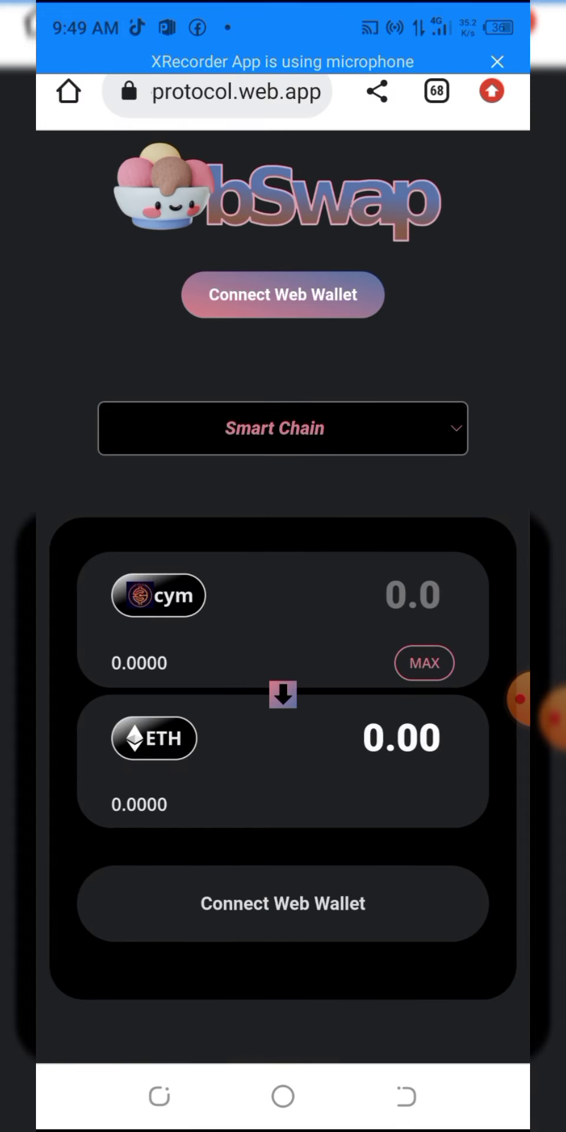
# Cancel creating a new wallet and choose to import an existing wallet instead
pyautogui.click(283, 295)
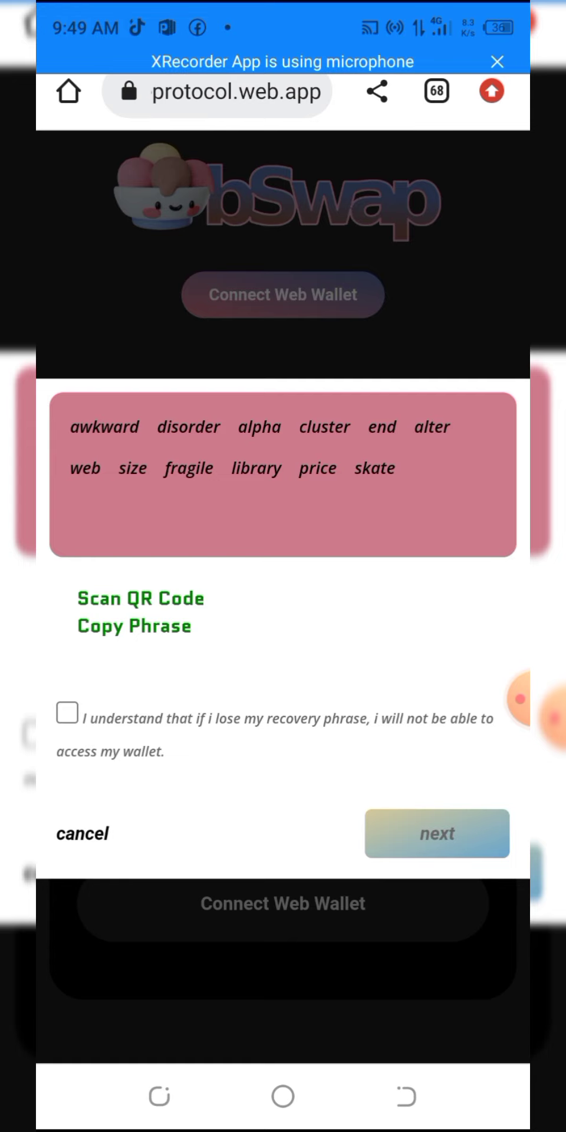
pyautogui.click(83, 834)
pyautogui.click(283, 295)
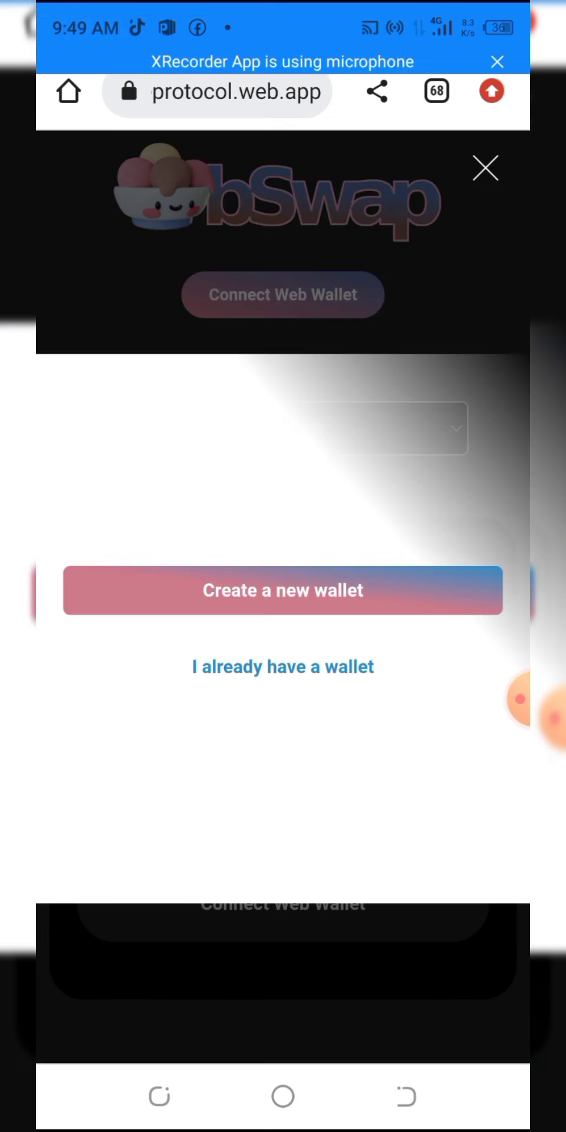
pyautogui.click(283, 667)
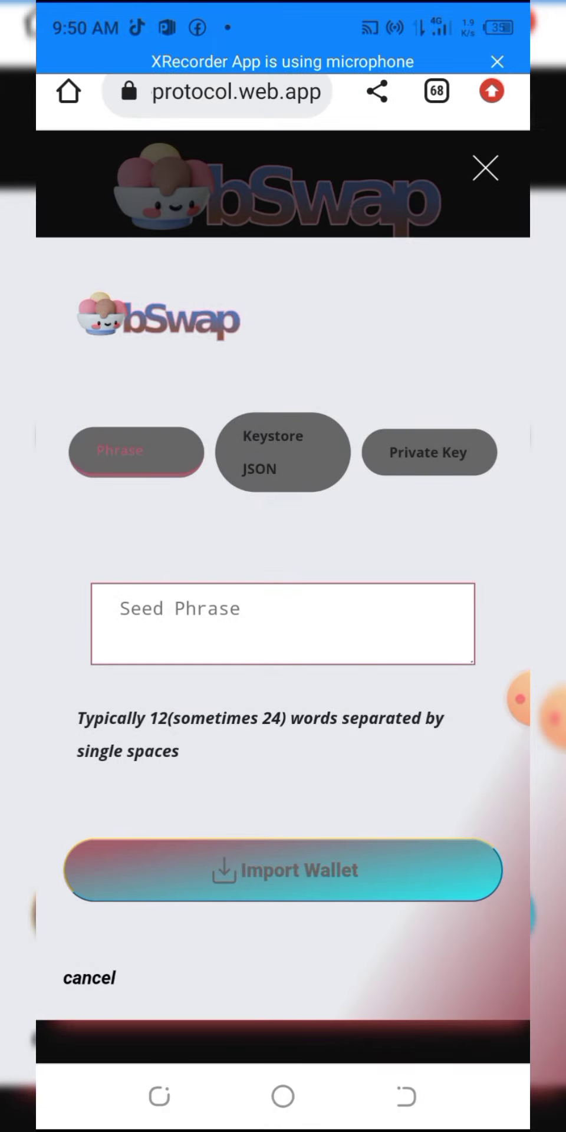
# Paste the saved recovery phrase to import and connect the wallet
pyautogui.click(283, 623)
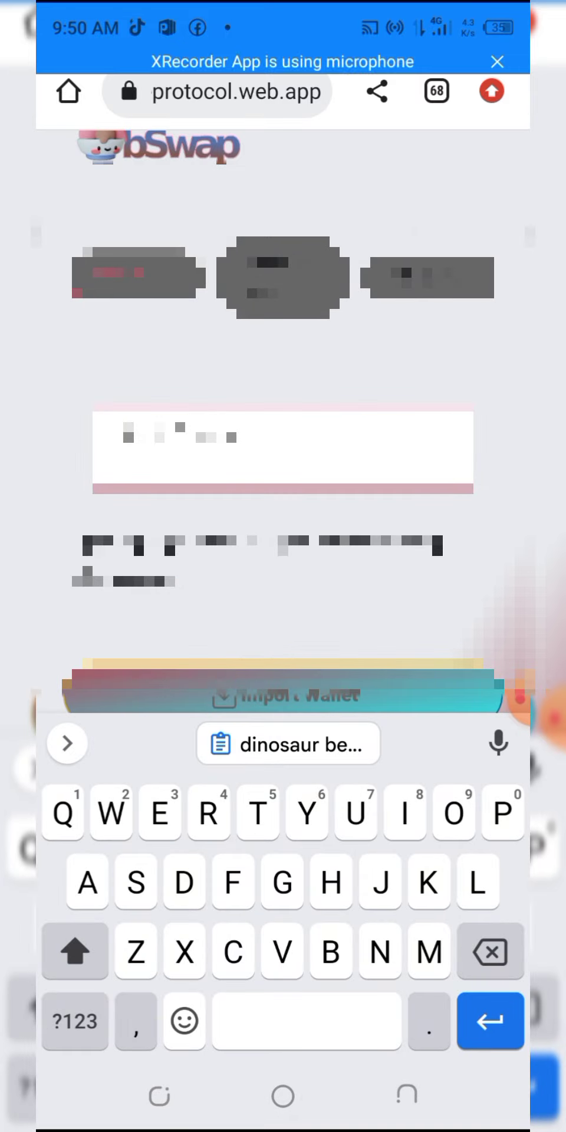
pyautogui.click(119, 440)
pyautogui.click(118, 375)
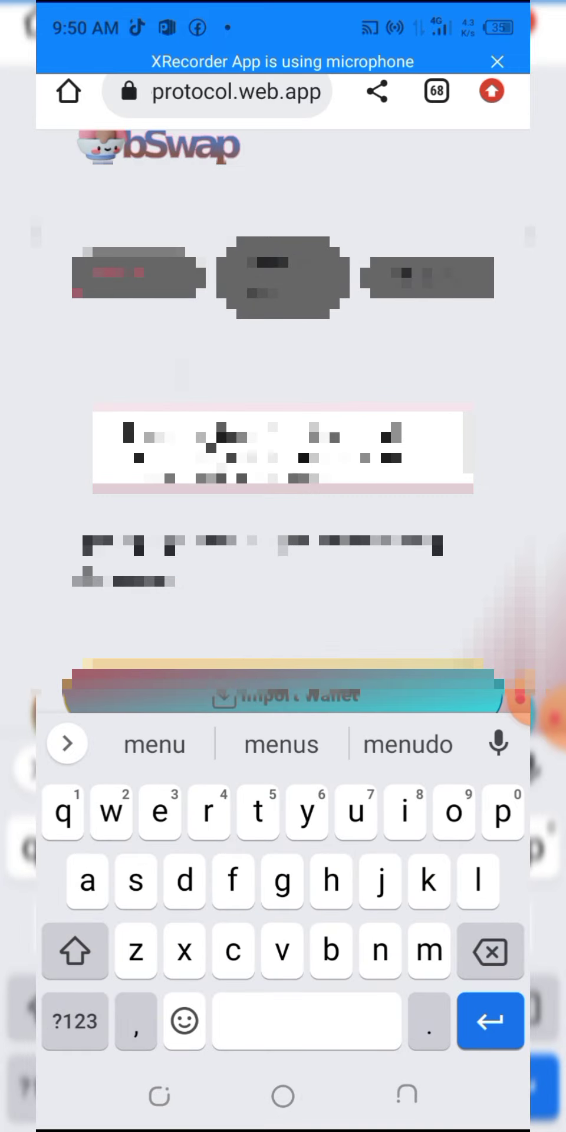
pyautogui.click(326, 478)
pyautogui.click(242, 457)
pyautogui.click(326, 478)
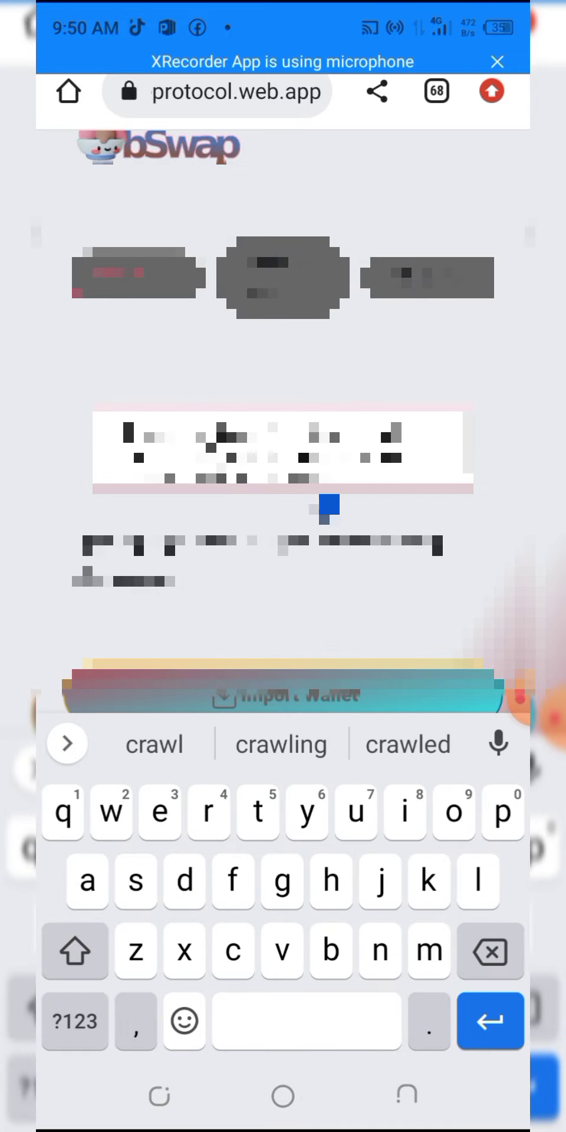
pyautogui.press('Escape')
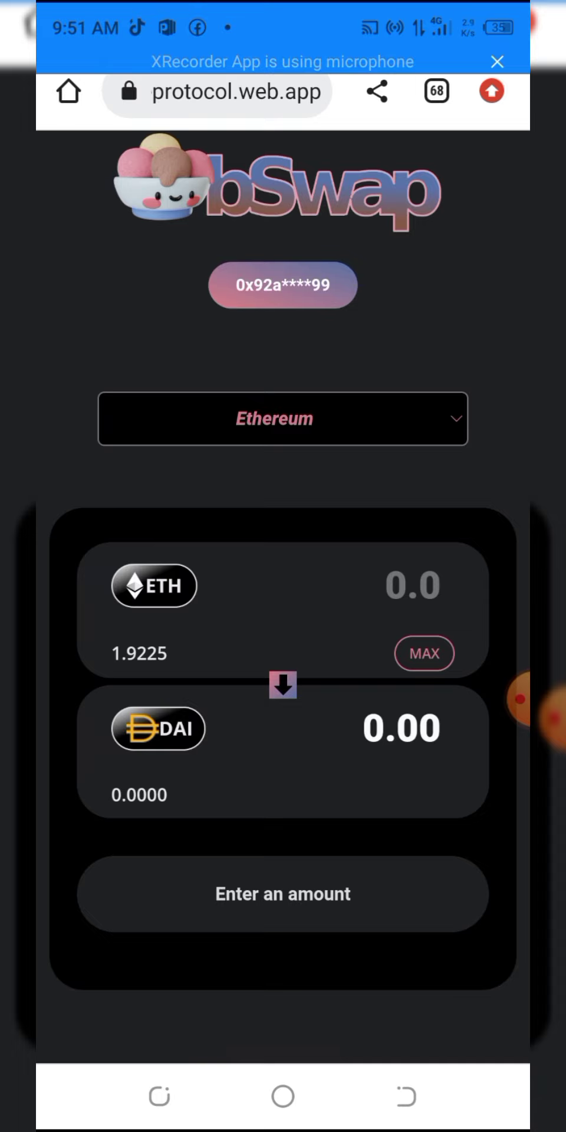
# Switch bSwap to Smart Chain and recopy Cylum Finance's contract address from CoinMarketCap
pyautogui.click(283, 418)
pyautogui.click(177, 601)
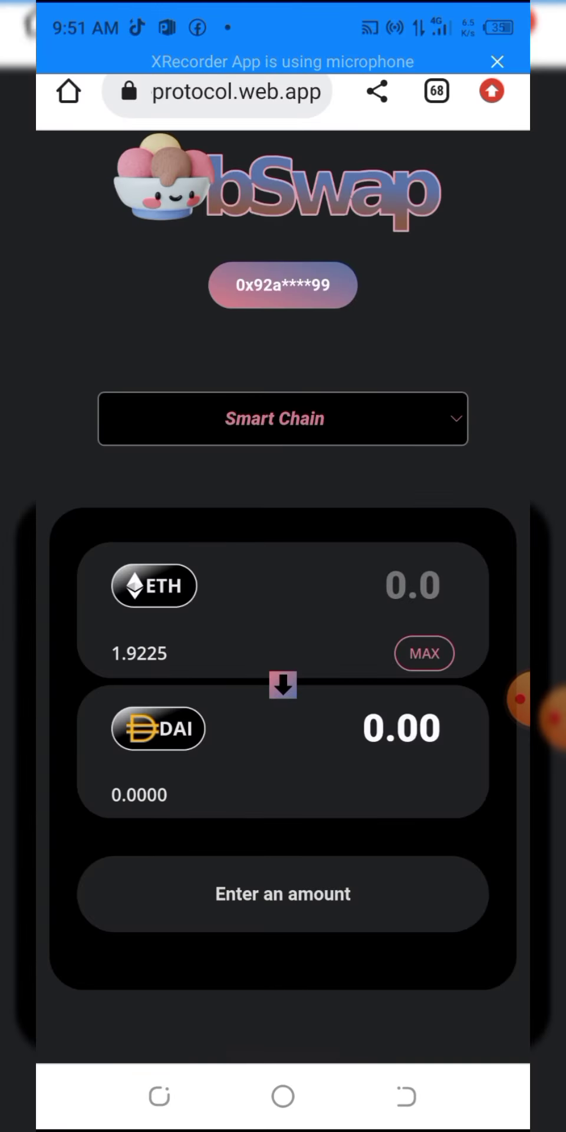
pyautogui.click(159, 1097)
pyautogui.click(283, 566)
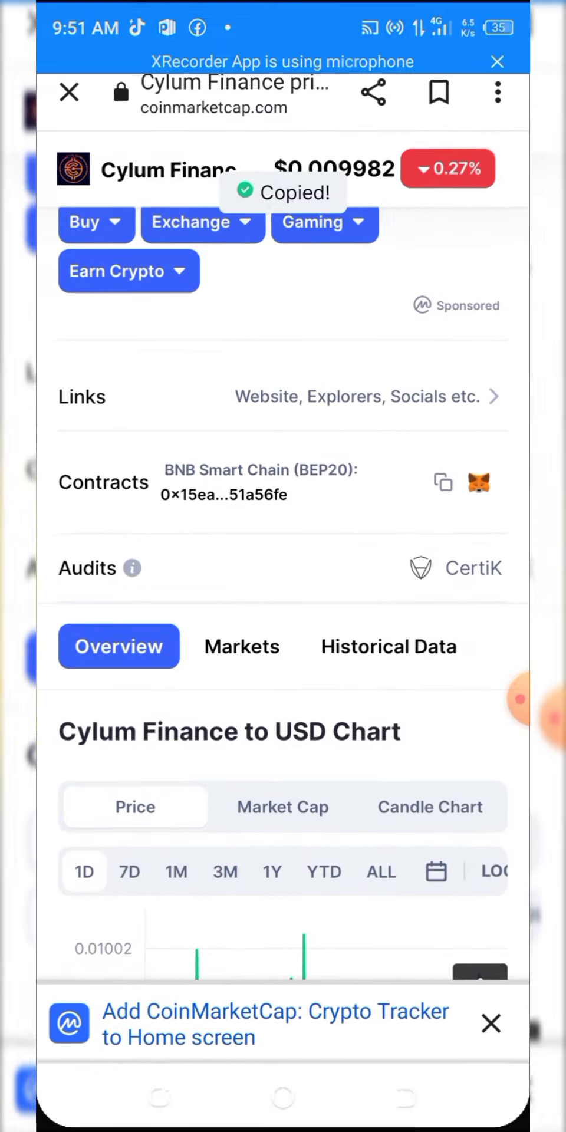
pyautogui.click(443, 482)
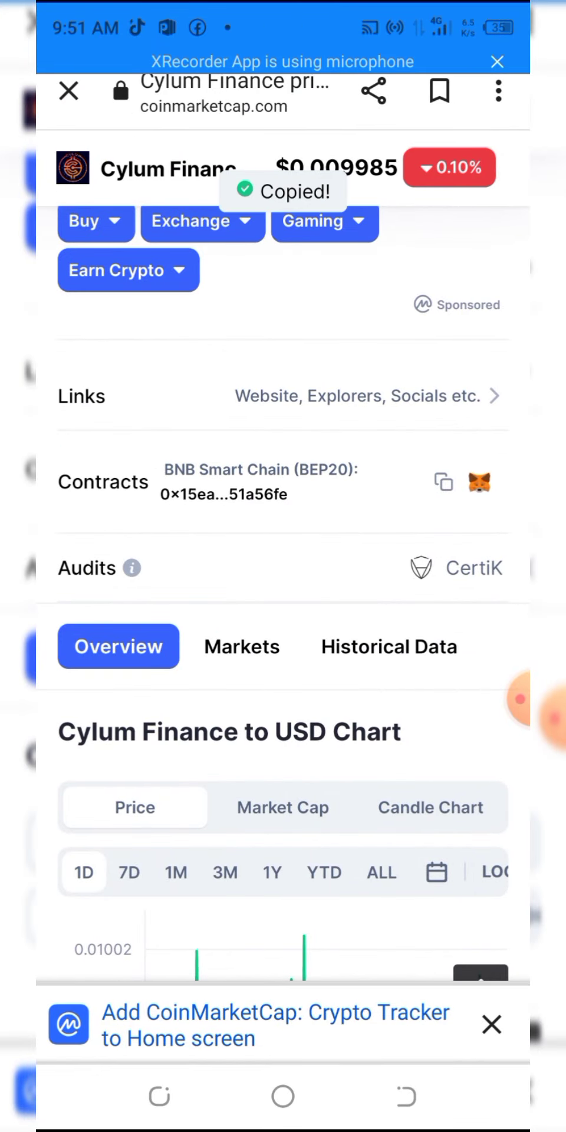
pyautogui.click(159, 1097)
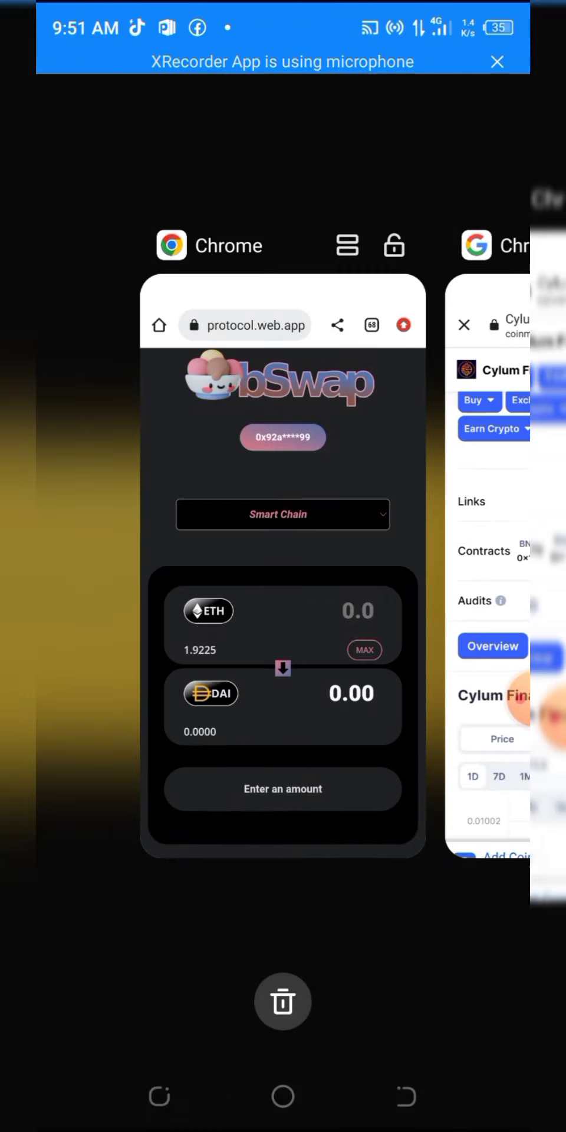
# Select CYM (847,300 balance) as source via its pasted address and ETH (1.9225) as receiving token
pyautogui.click(277, 531)
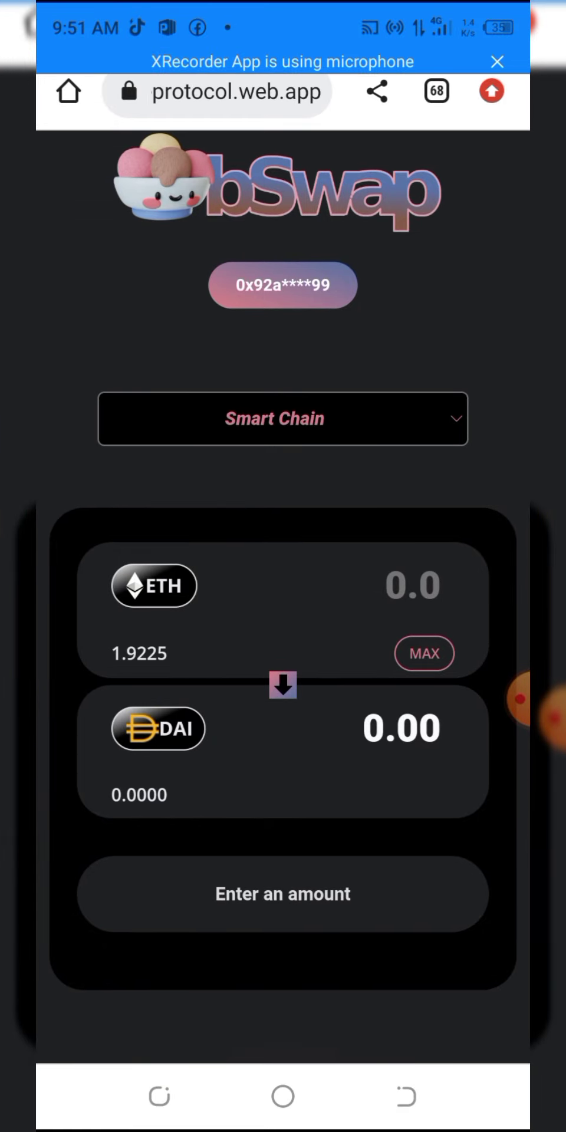
pyautogui.click(158, 729)
pyautogui.click(83, 341)
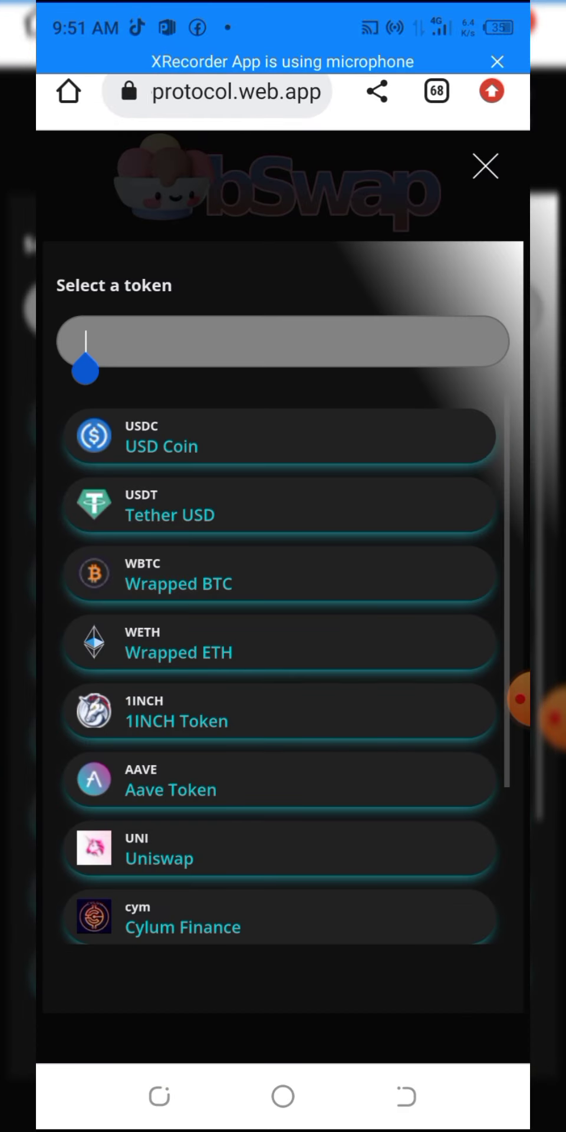
pyautogui.click(114, 284)
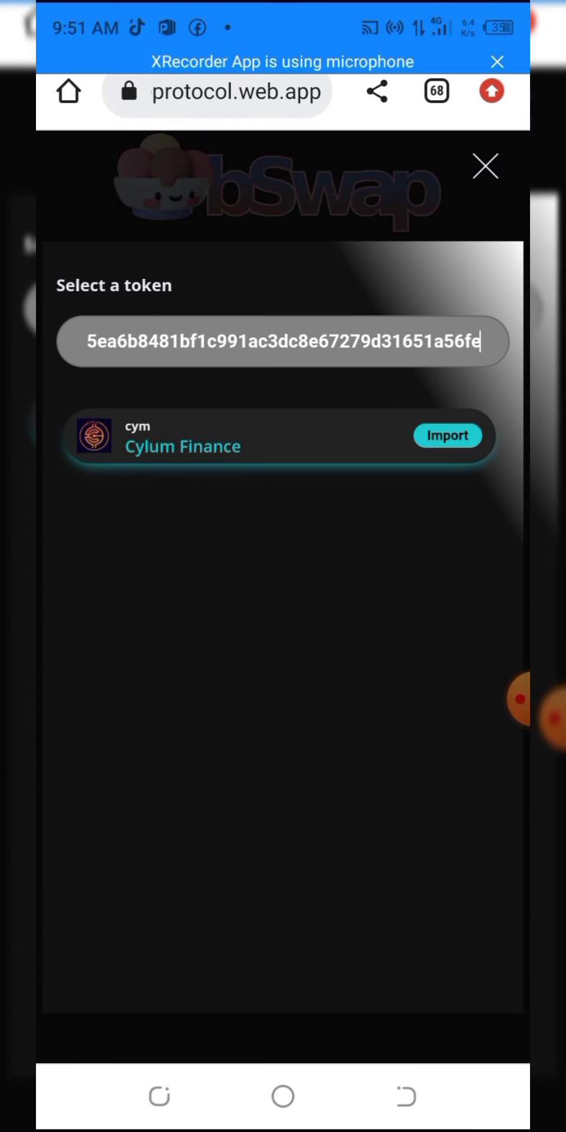
pyautogui.click(448, 436)
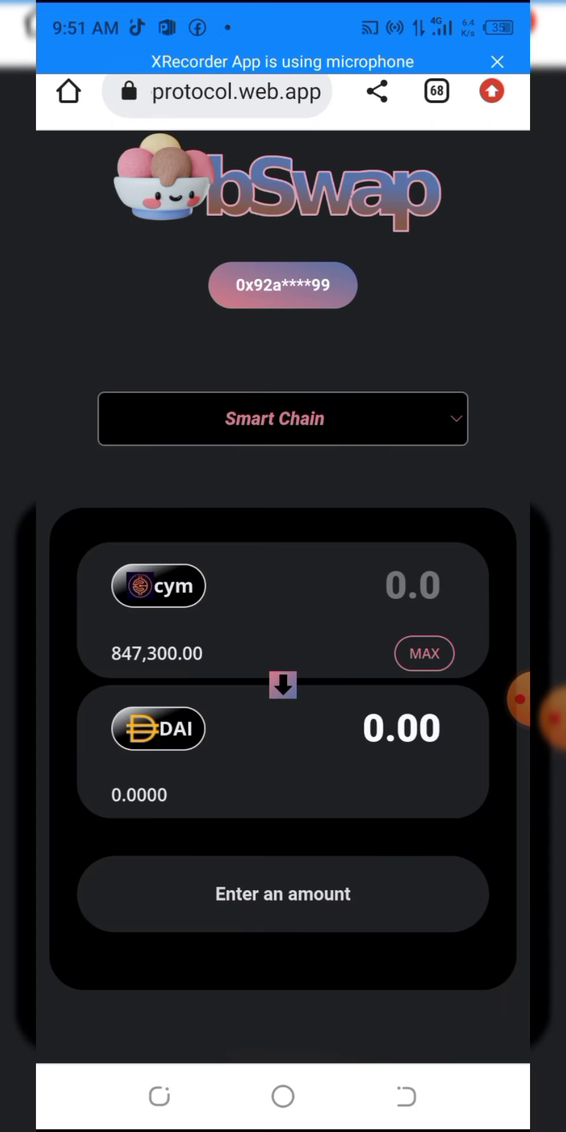
pyautogui.click(158, 728)
pyautogui.click(177, 374)
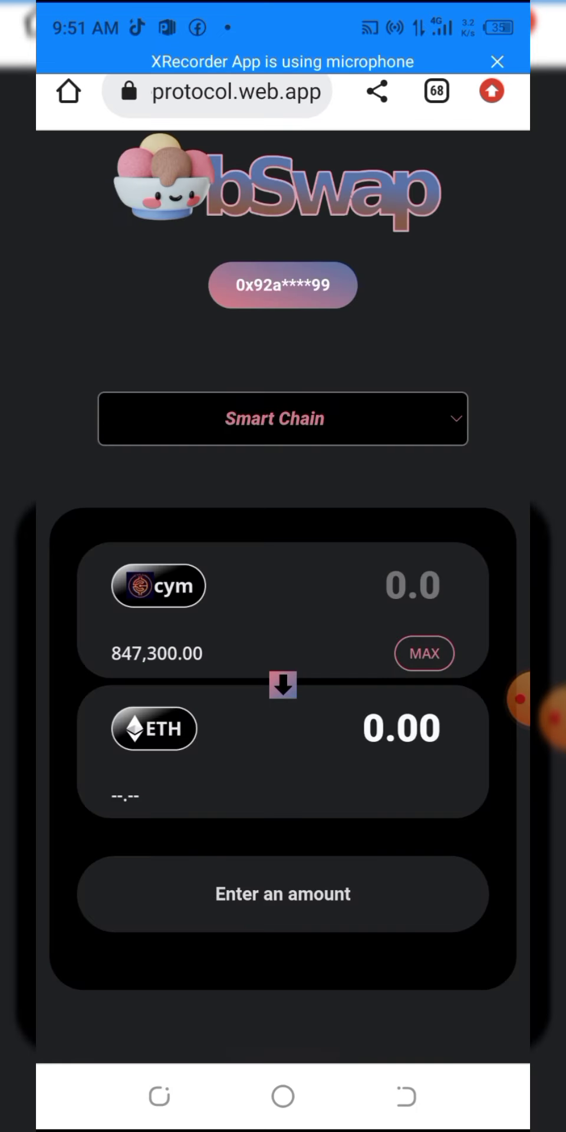
pyautogui.scroll(-3, 283, 566)
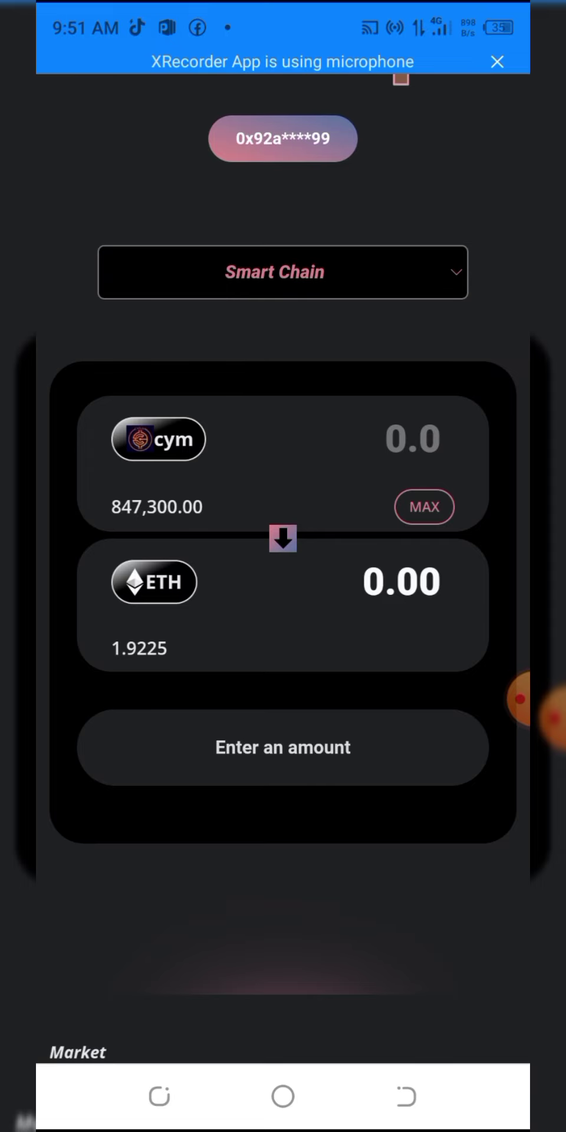
# Enter 300000 CYM and review the quote: 1.8868 ETH, USD 3,207.17 total including gas
pyautogui.click(413, 440)
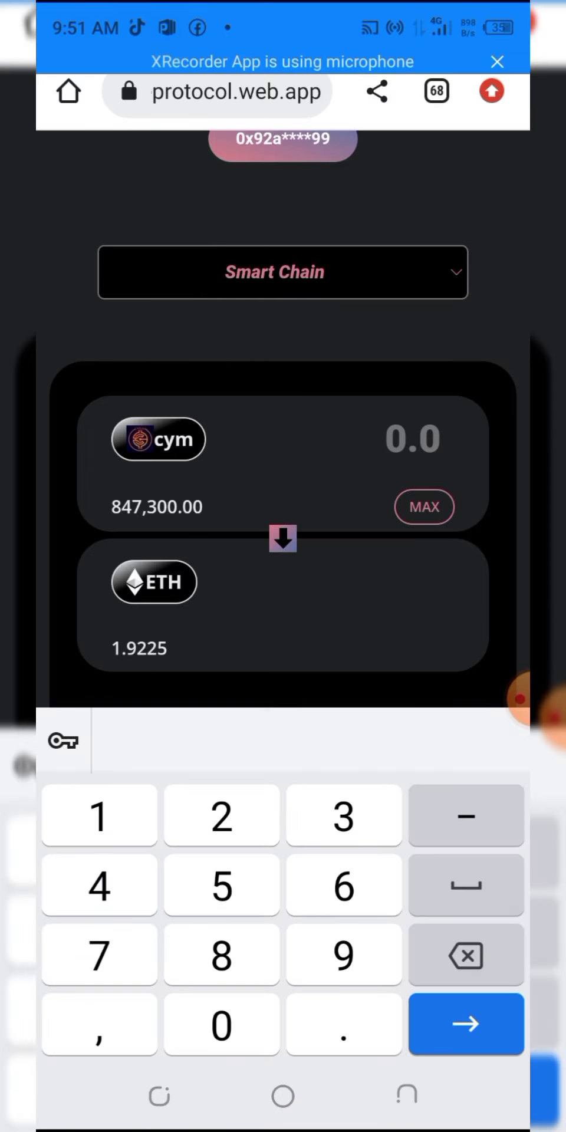
pyautogui.write('3')
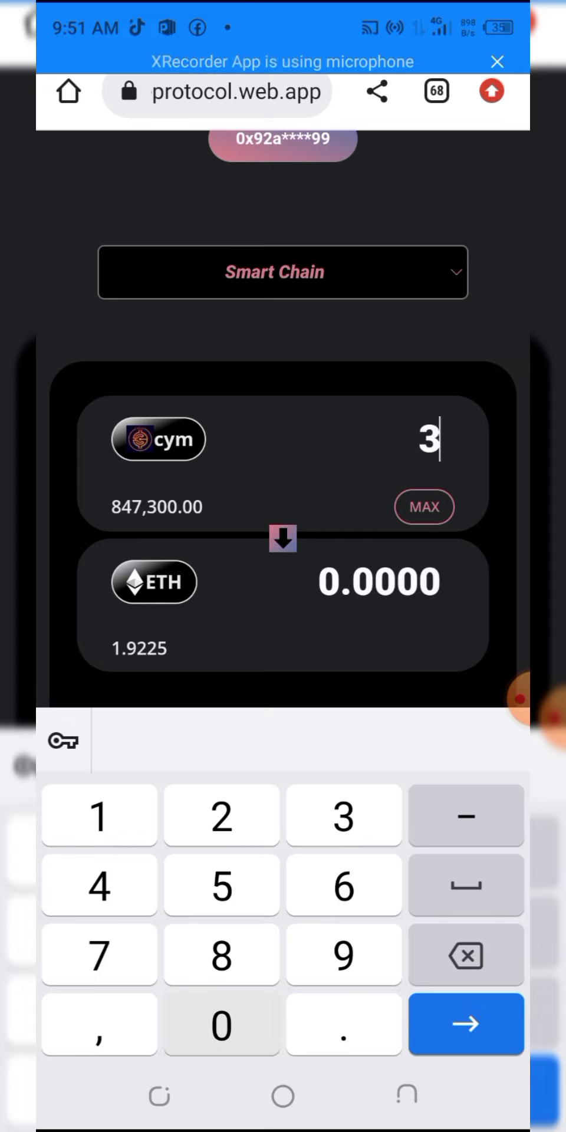
pyautogui.write('000')
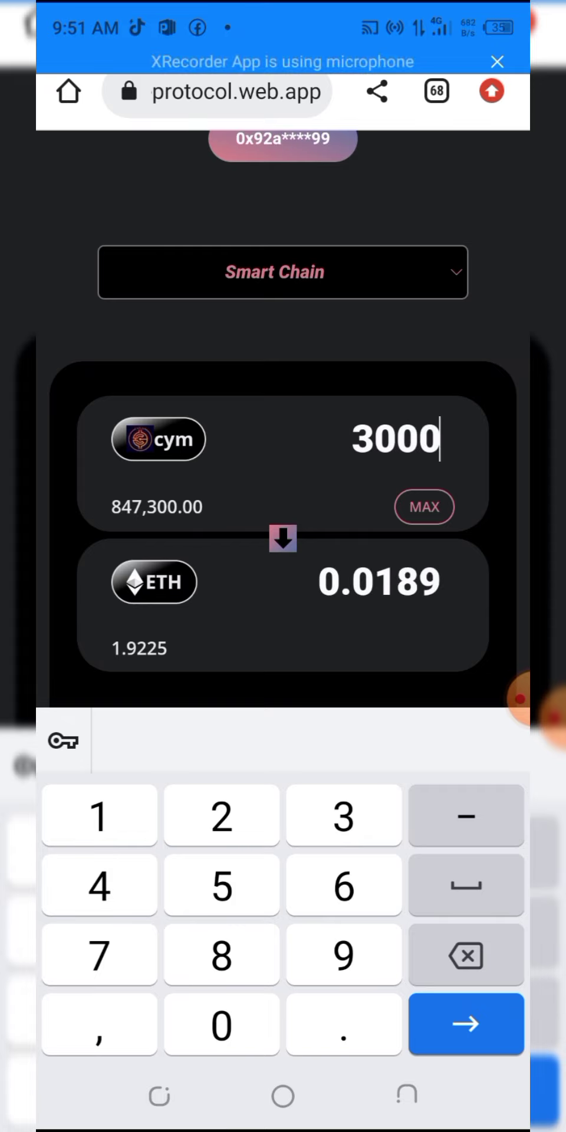
pyautogui.write('00')
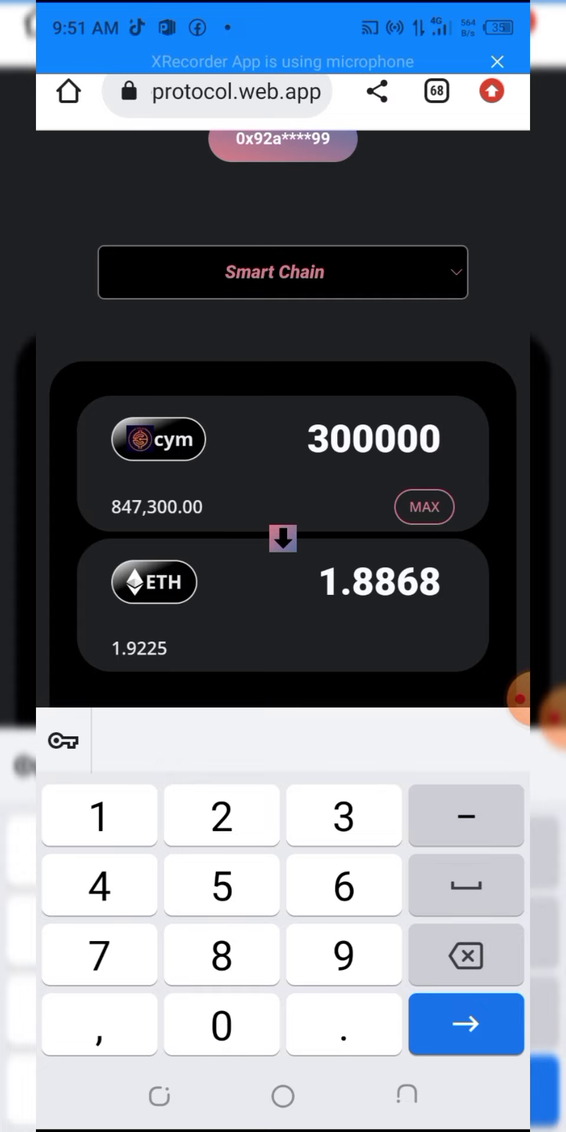
pyautogui.scroll(-2, 283, 472)
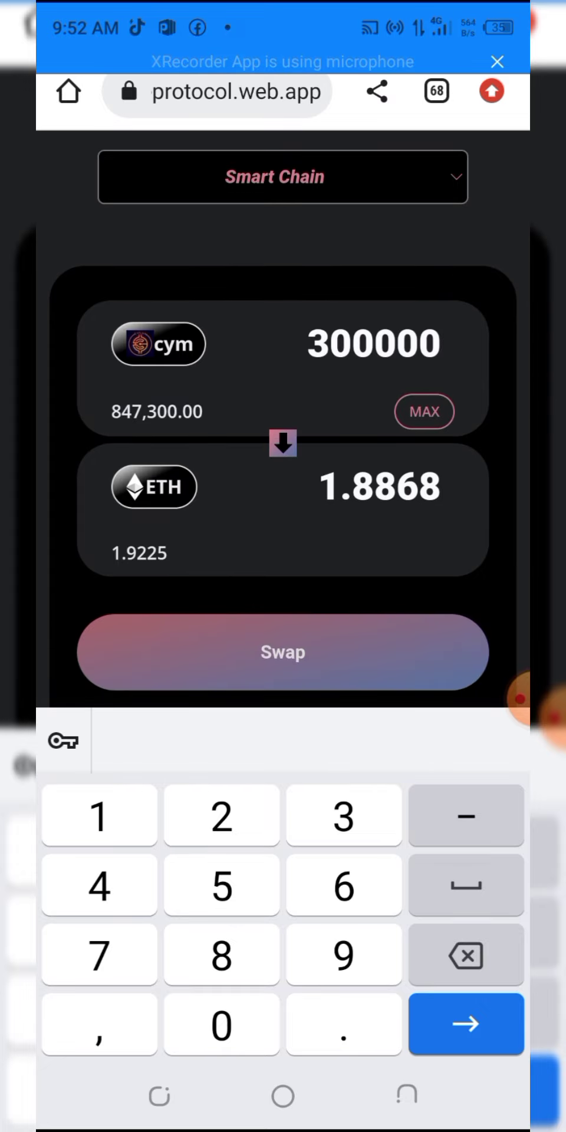
pyautogui.scroll(-3, 283, 413)
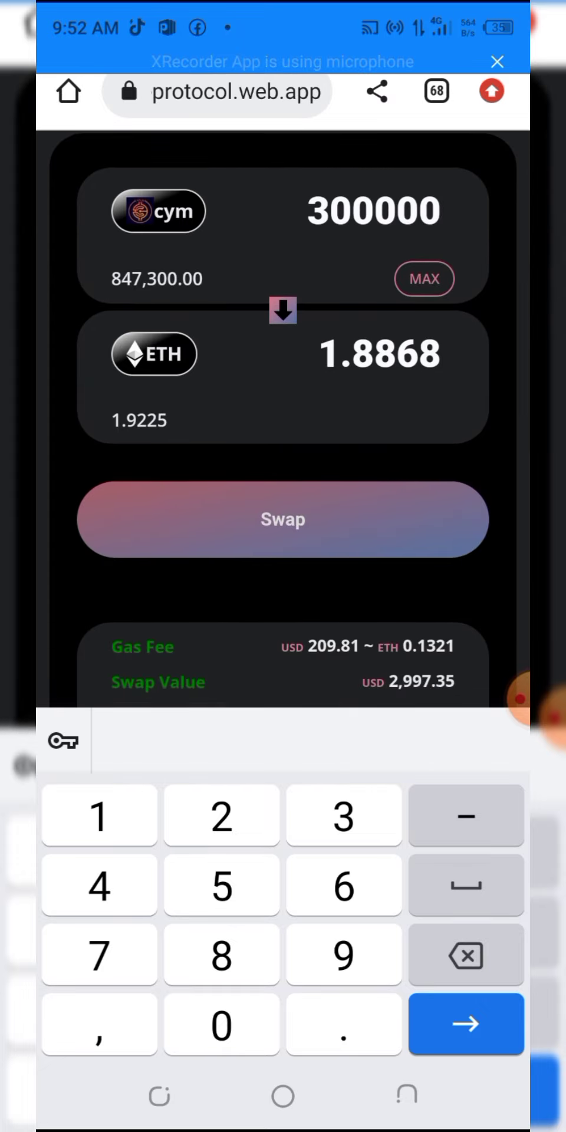
pyautogui.scroll(-3, 283, 413)
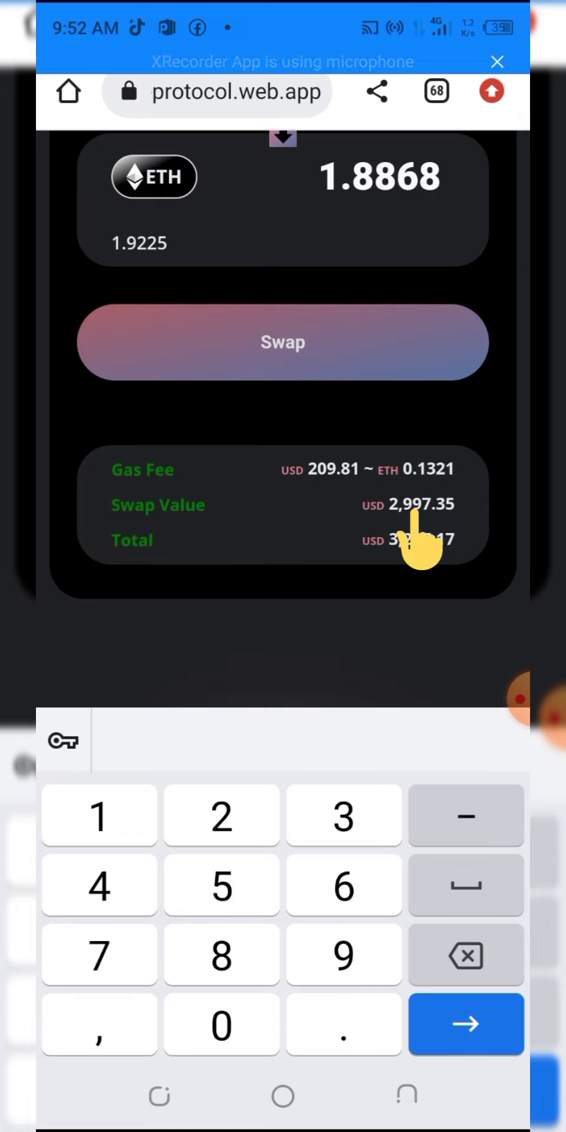
pyautogui.scroll(1, 283, 401)
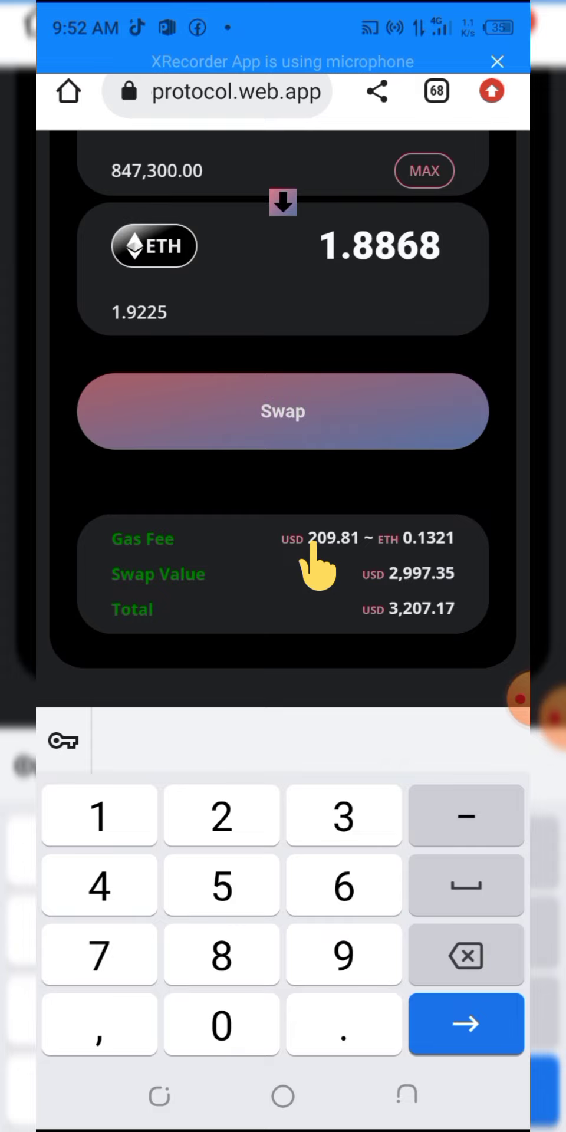
pyautogui.scroll(1, 283, 389)
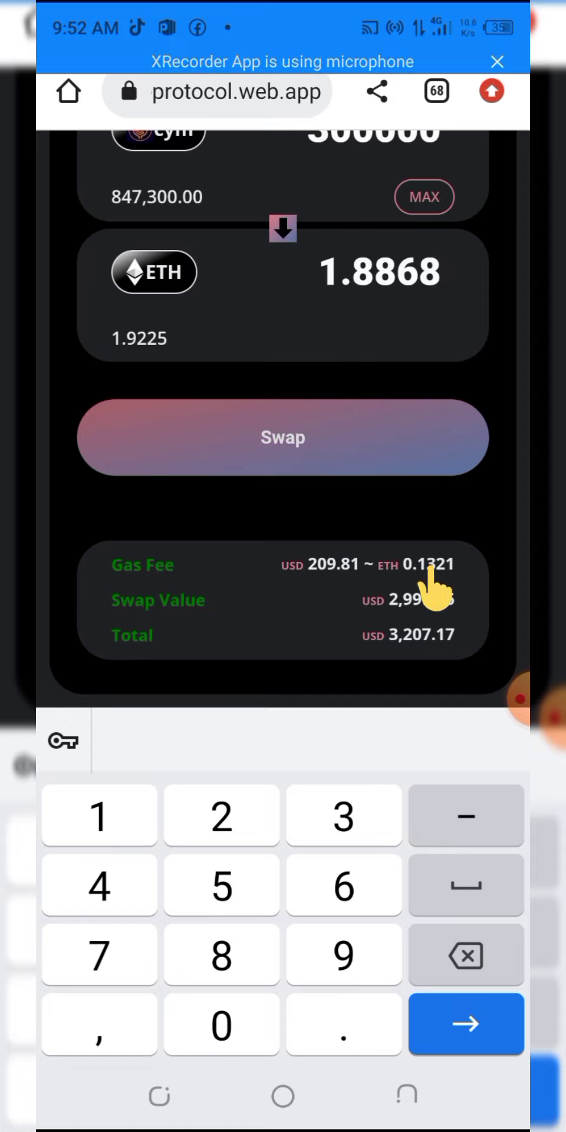
pyautogui.scroll(1, 283, 413)
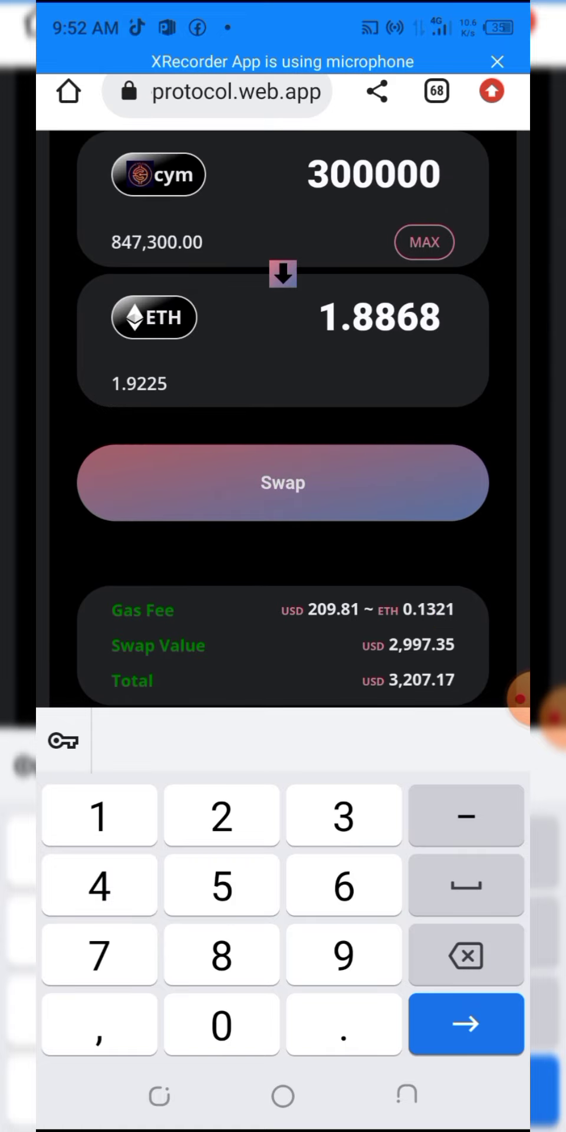
pyautogui.scroll(-1, 283, 413)
pyautogui.scroll(1, 283, 413)
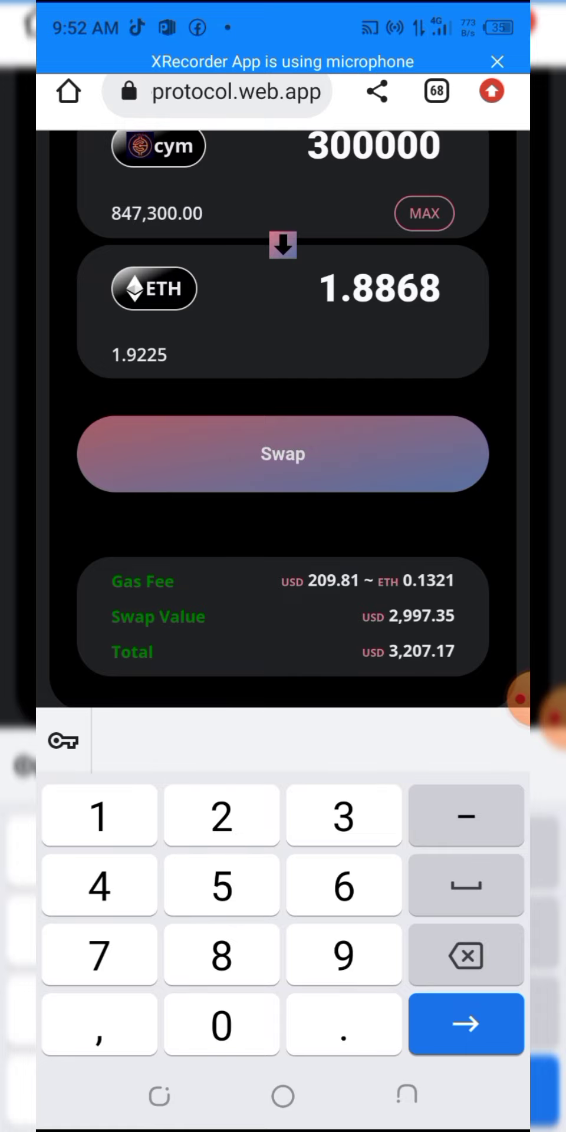
pyautogui.scroll(2, 283, 454)
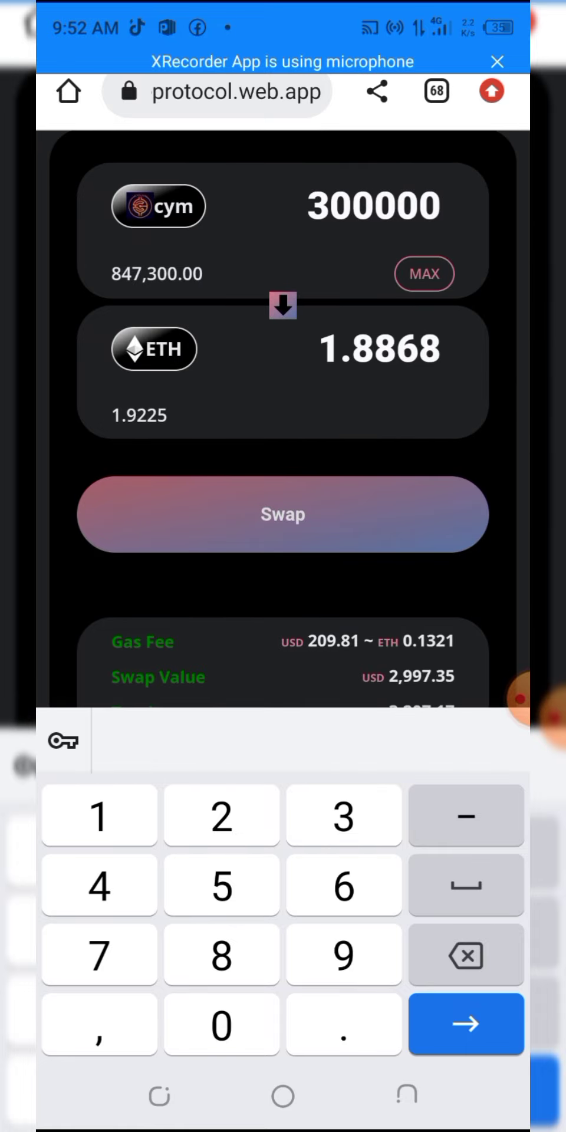
# Swap 300000 CYM for ETH and confirm balances of 547,300 CYM and 3.6773 ETH
pyautogui.click(283, 515)
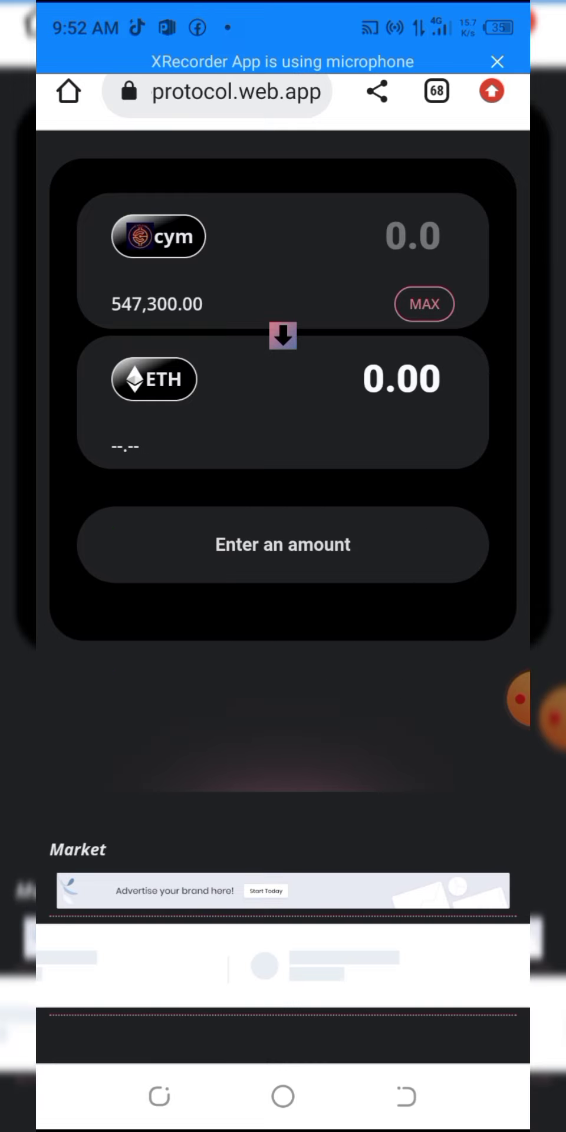
pyautogui.scroll(4, 283, 567)
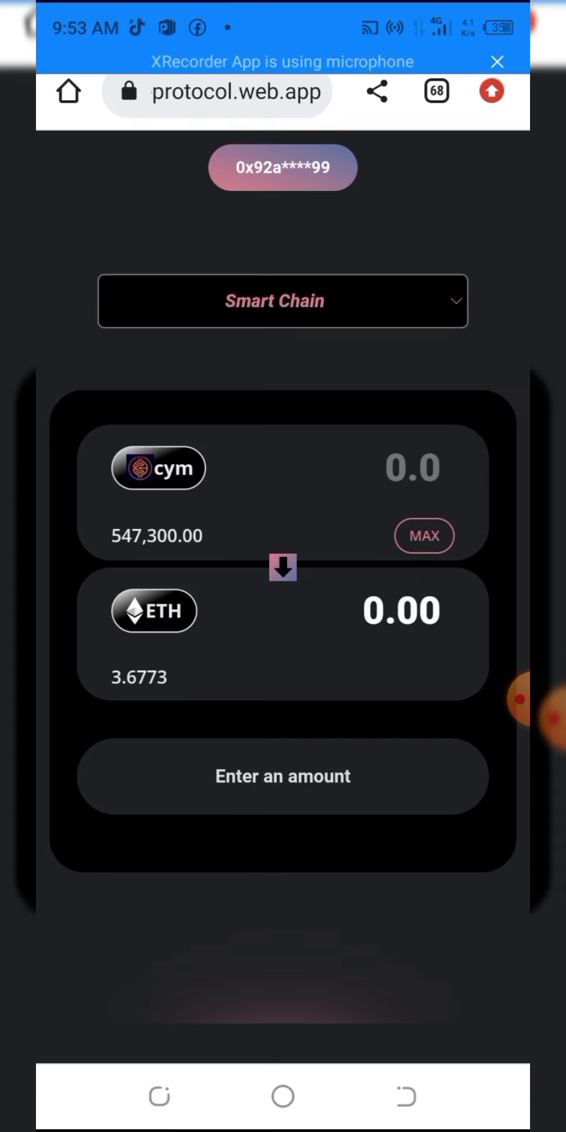
pyautogui.scroll(3, 283, 566)
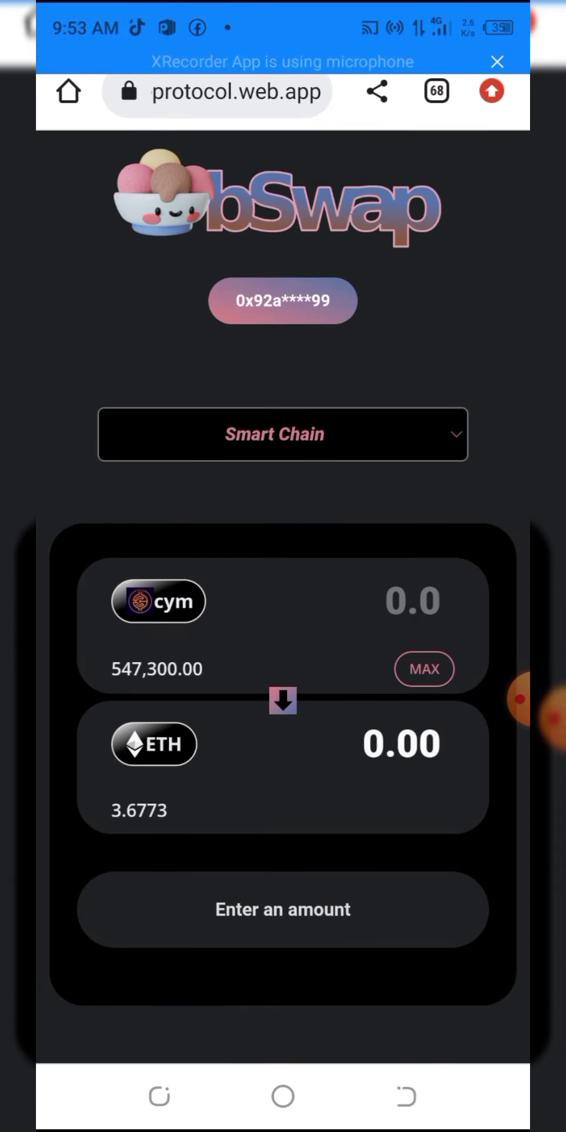
pyautogui.scroll(-2, 284, 566)
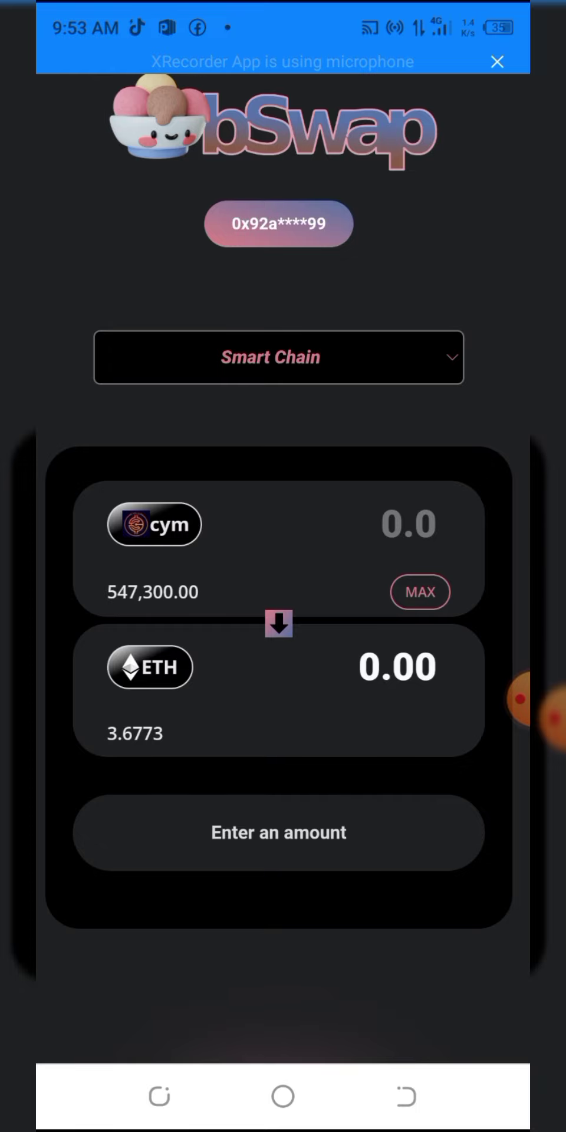
pyautogui.scroll(-2, 283, 567)
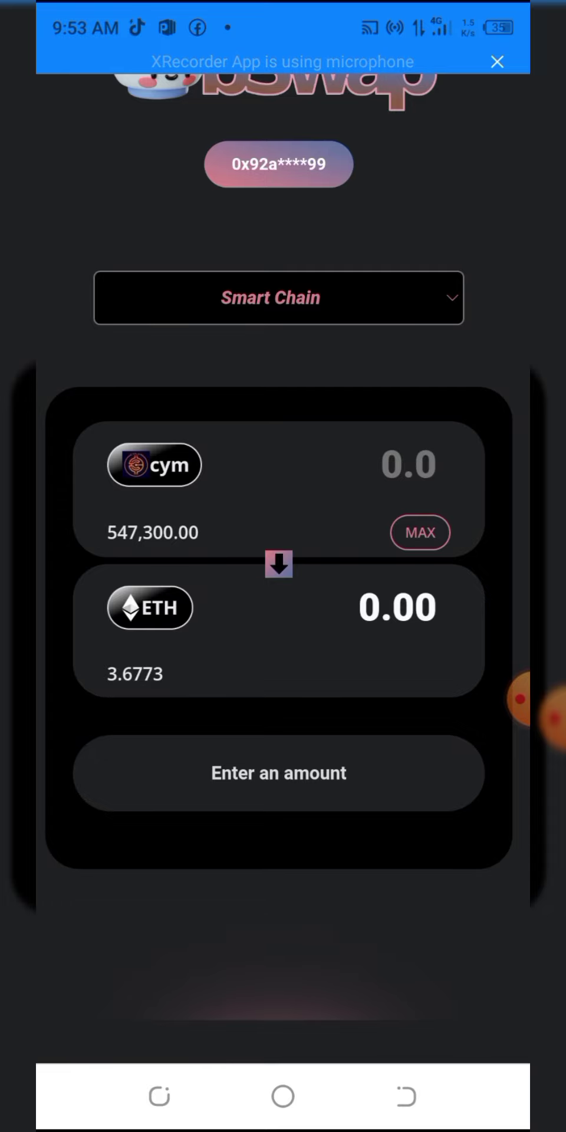
pyautogui.scroll(2, 283, 590)
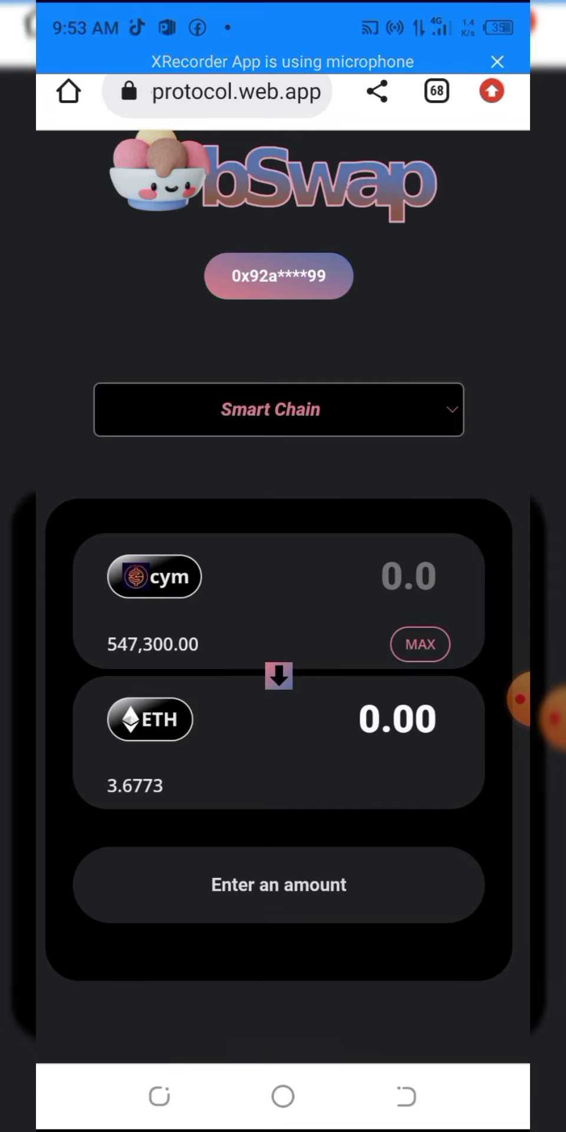
# Disconnect the wallet from bSwap via the address pill and confirm DISCONNECT
pyautogui.click(278, 276)
pyautogui.click(384, 648)
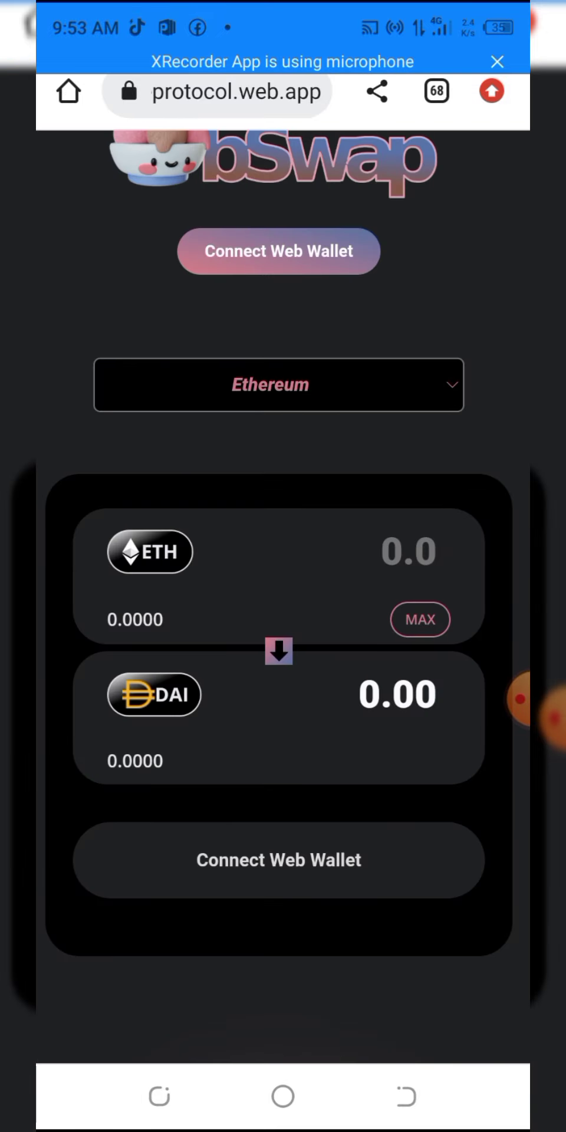